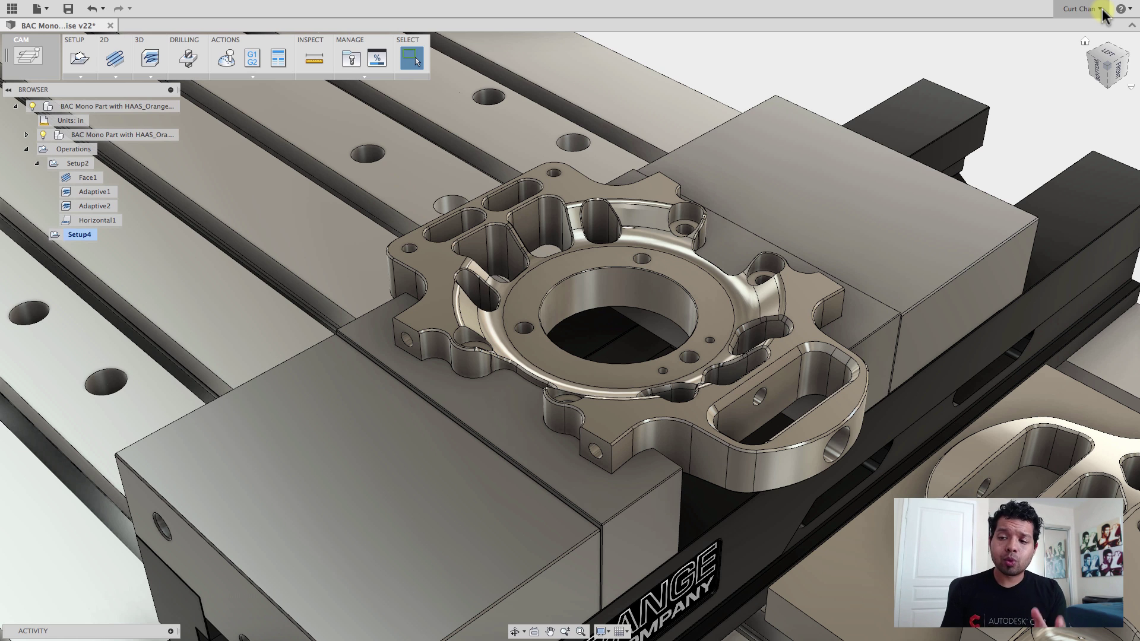
Enable Cloud Libraries in the General > CAM preferences and confirm with OK
{"action": "left_click", "coordinate": [1101, 9]}
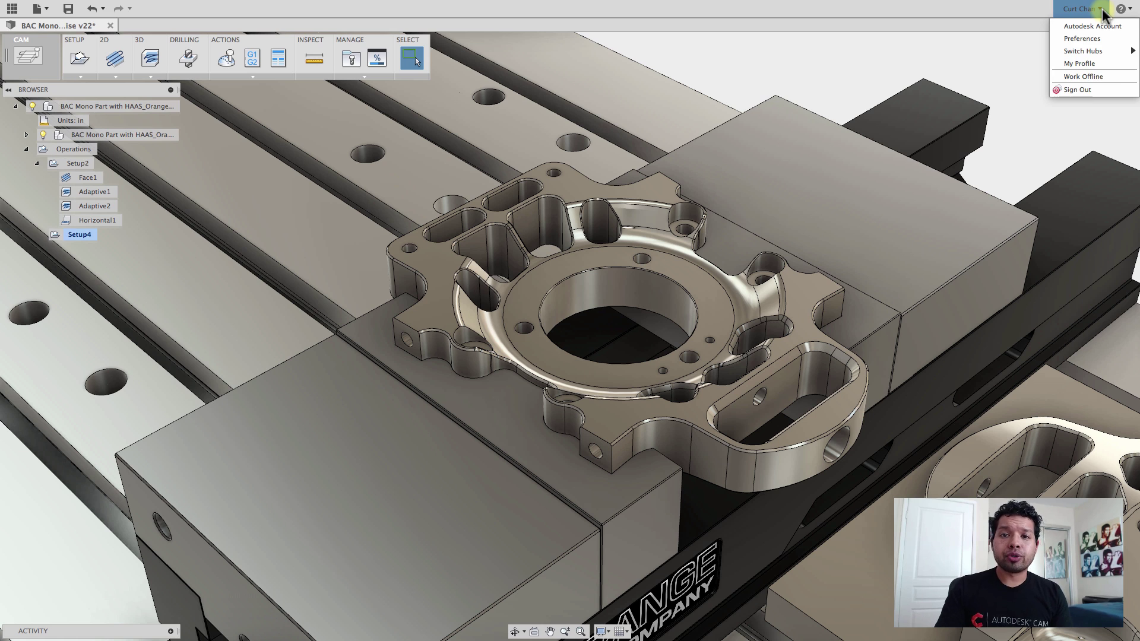
{"action": "left_click", "coordinate": [1101, 38]}
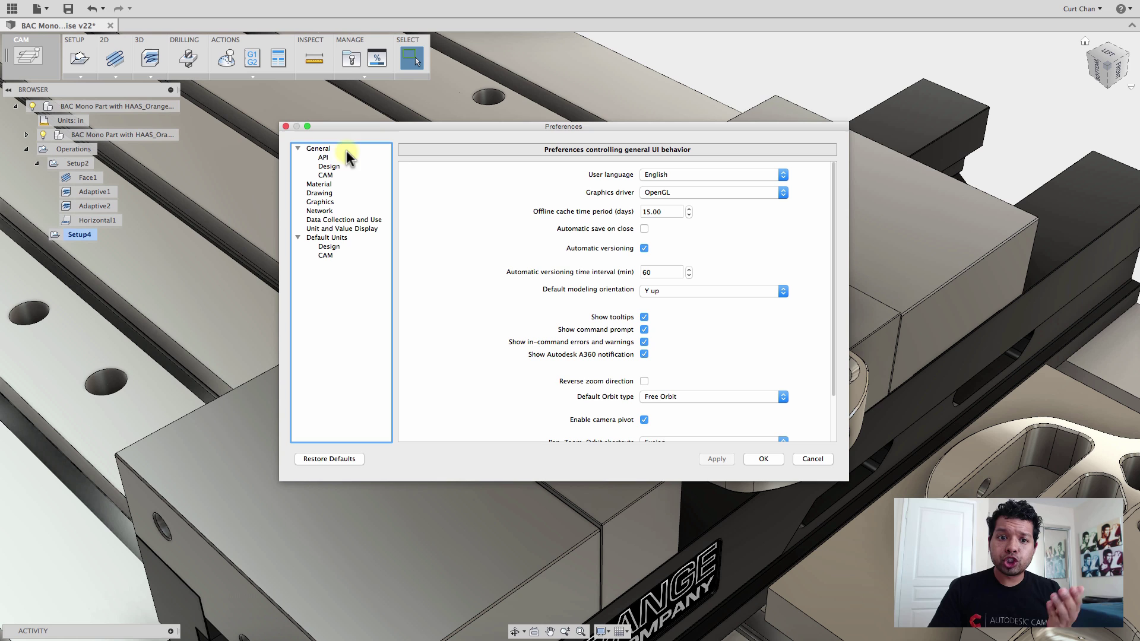
{"action": "left_click", "coordinate": [326, 175]}
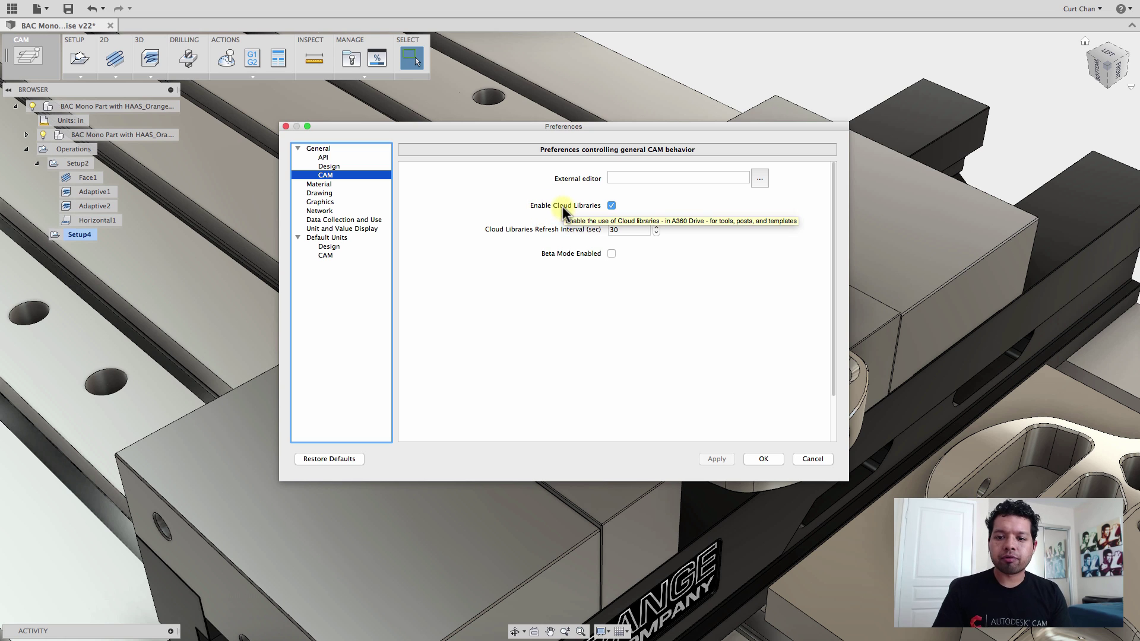
{"action": "left_click", "coordinate": [774, 461]}
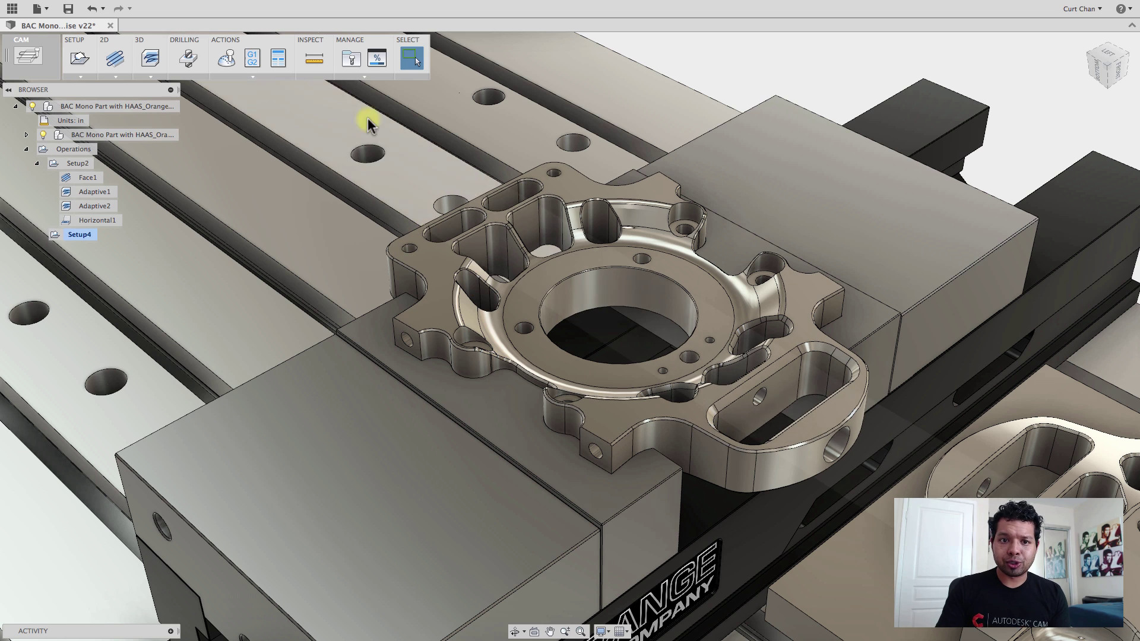
Open the CAM Tool Library and expand Cloud to show the six CAM Mania Demo tools
{"action": "left_click", "coordinate": [353, 58]}
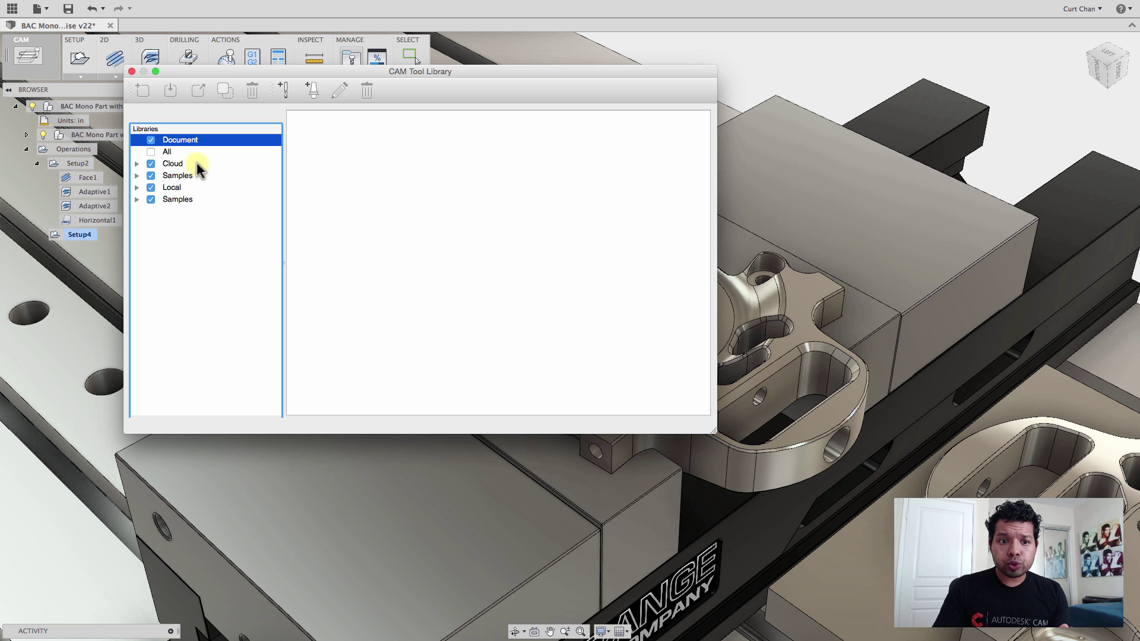
{"action": "left_click", "coordinate": [171, 164]}
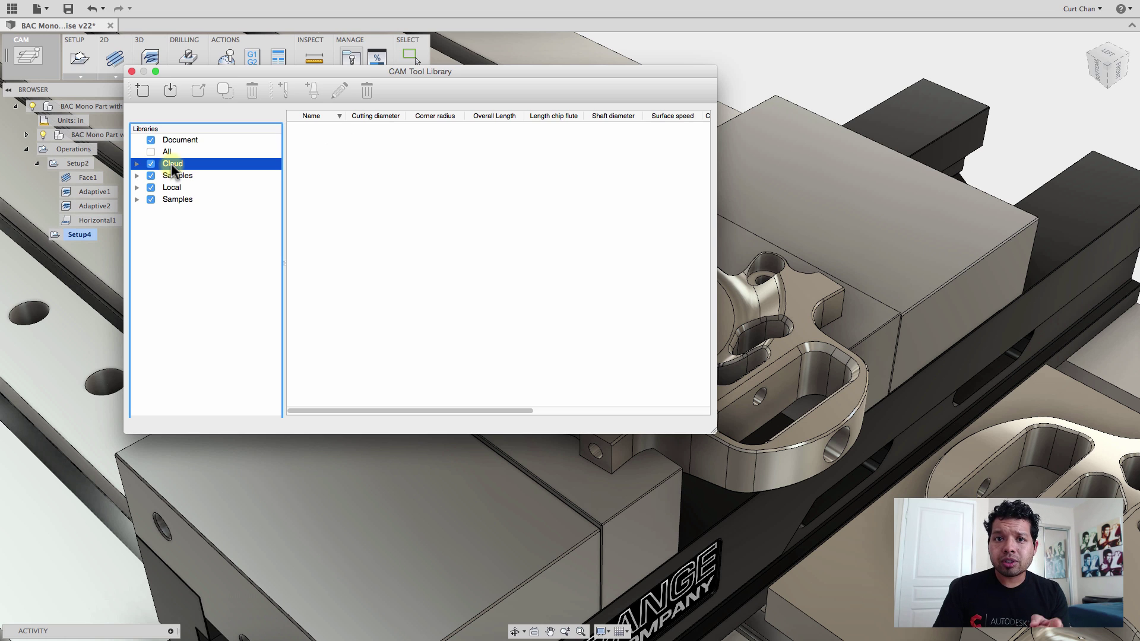
{"action": "left_click", "coordinate": [136, 165]}
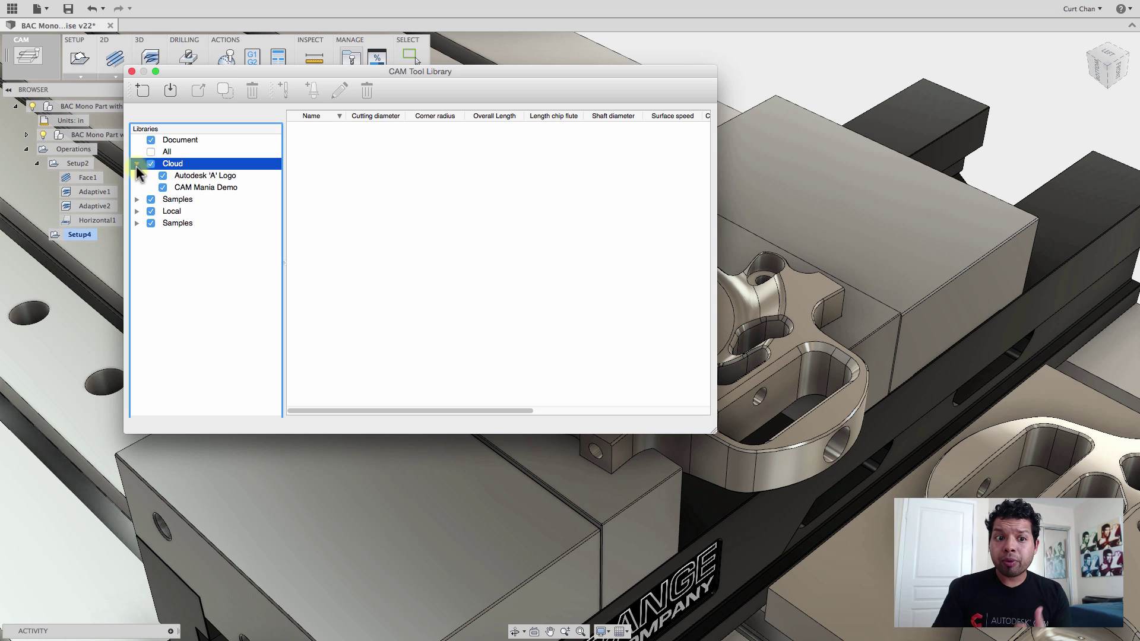
{"action": "left_click", "coordinate": [182, 175]}
{"action": "left_click", "coordinate": [190, 188]}
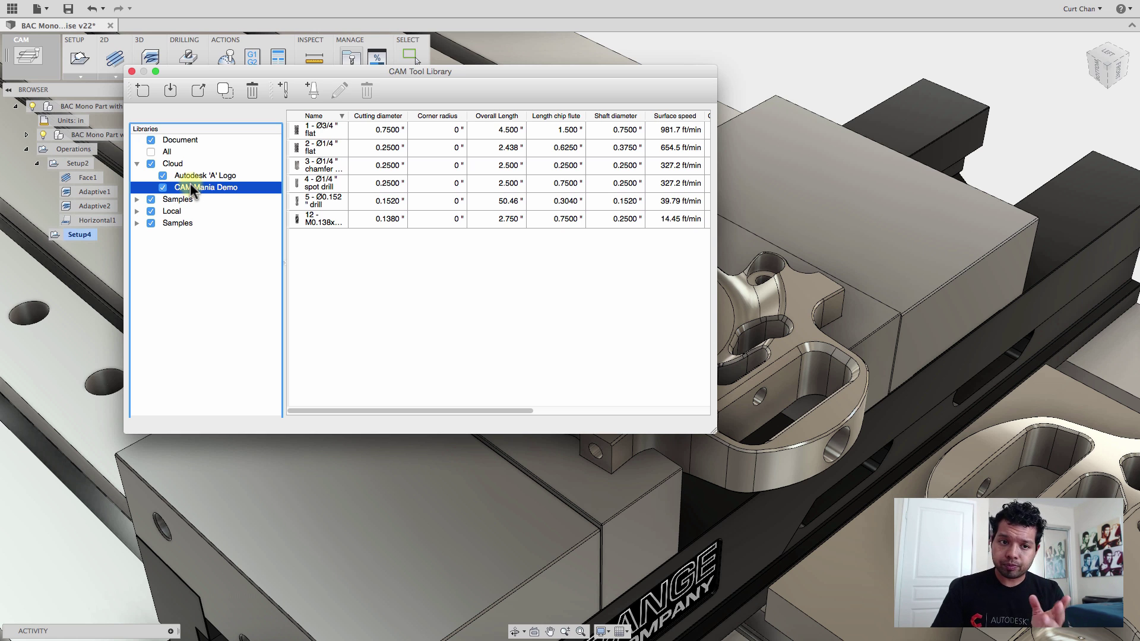
{"action": "left_click", "coordinate": [168, 90]}
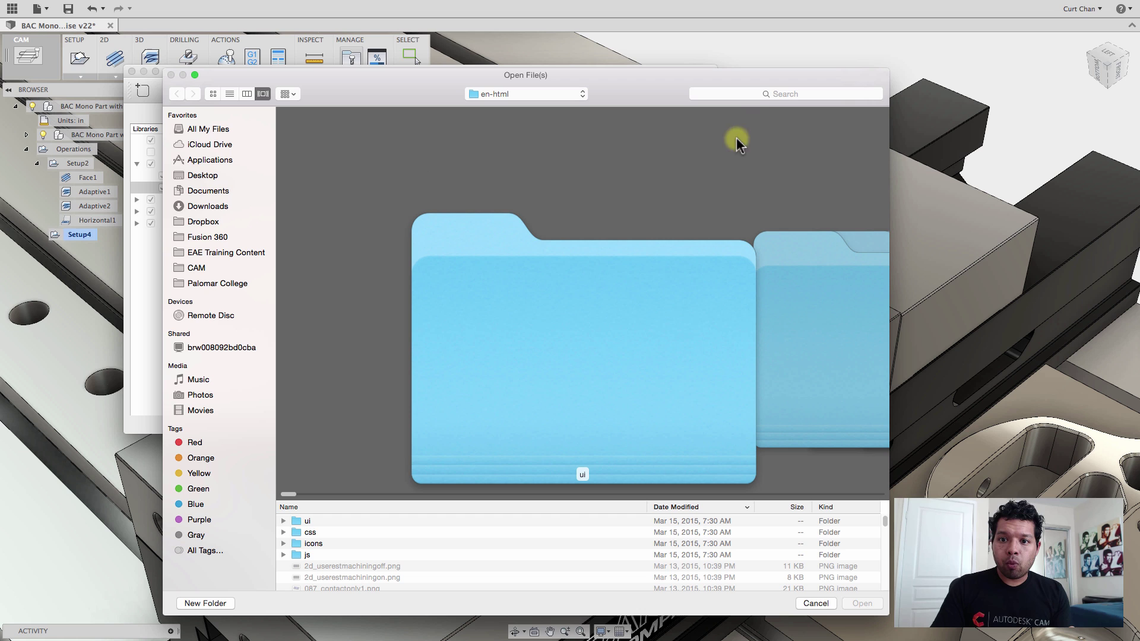
{"action": "left_click", "coordinate": [776, 95]}
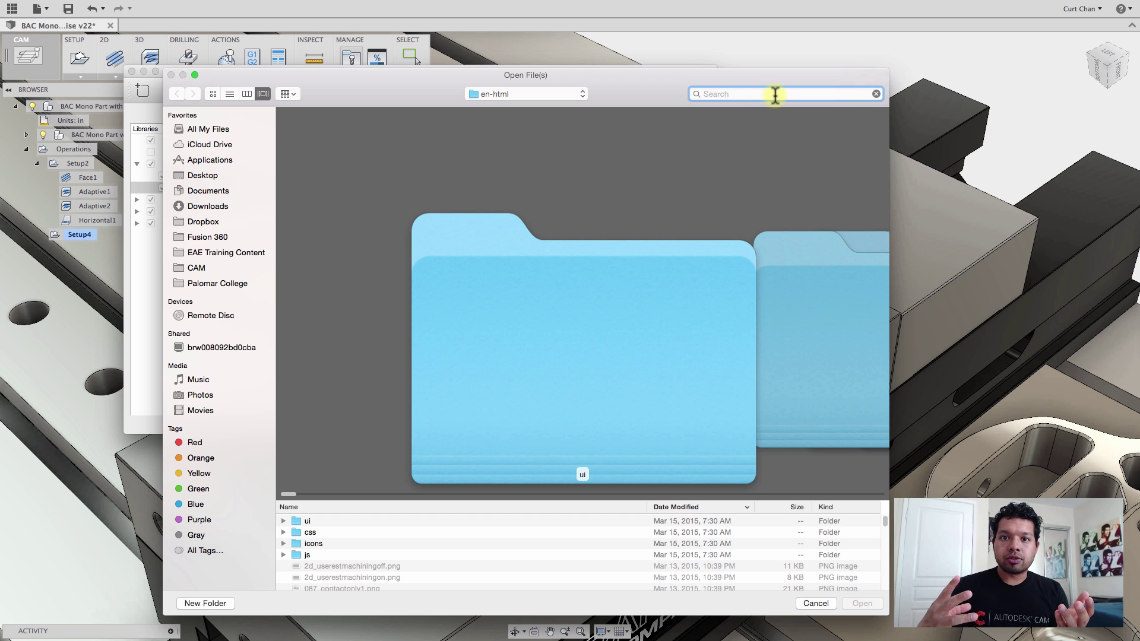
{"action": "type", "text": ".hsmlib"}
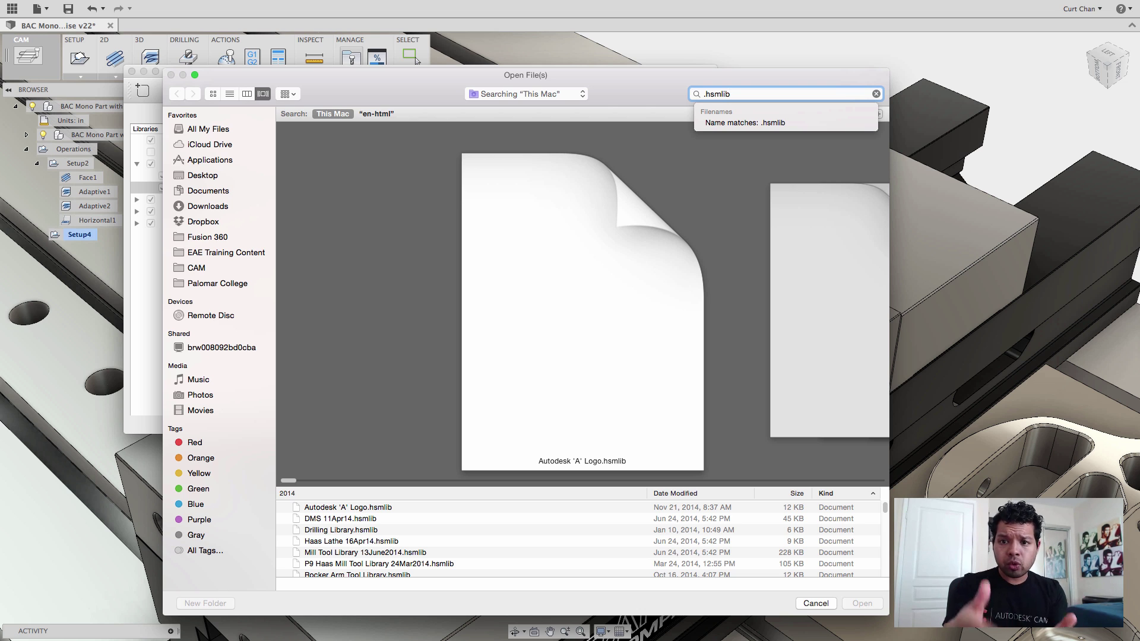
{"action": "left_click", "coordinate": [814, 604]}
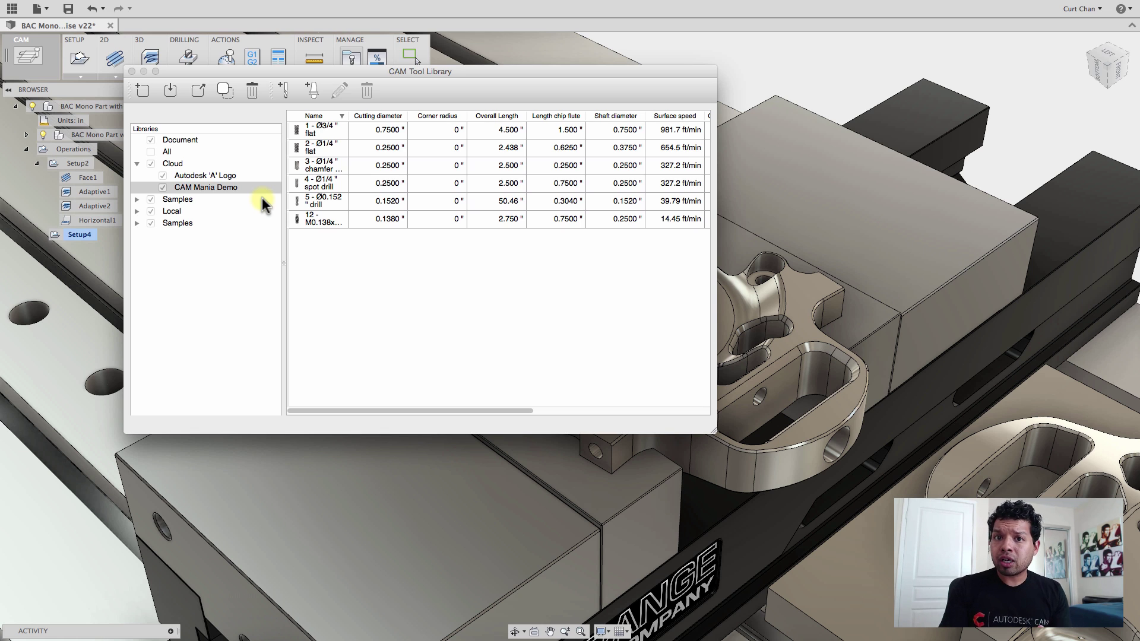
{"action": "left_click", "coordinate": [199, 91]}
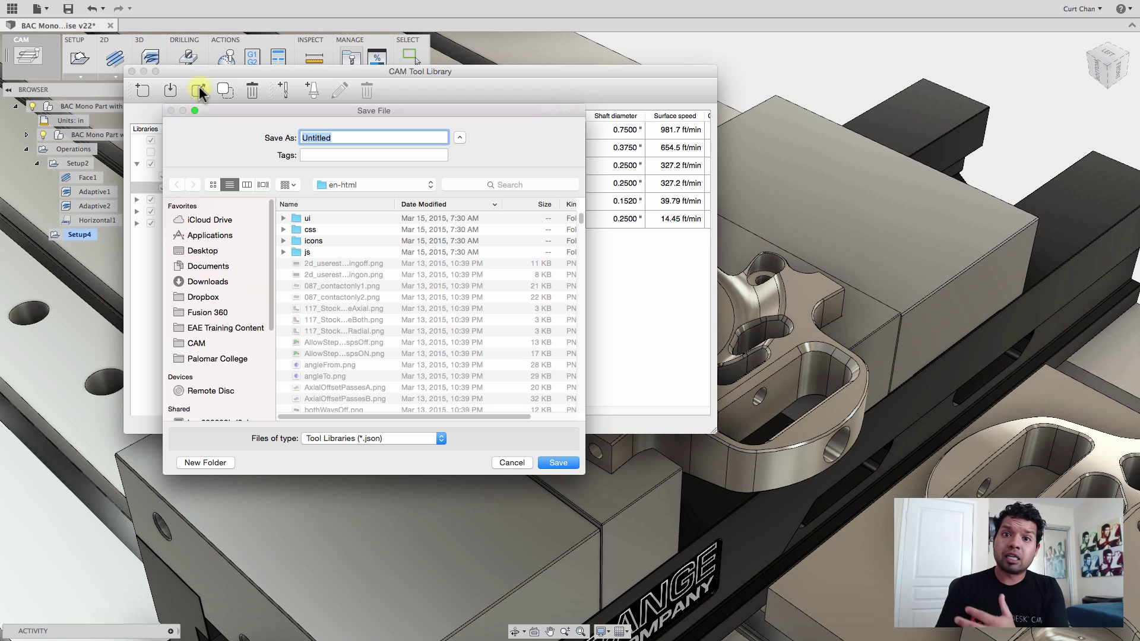
{"action": "left_click", "coordinate": [512, 465]}
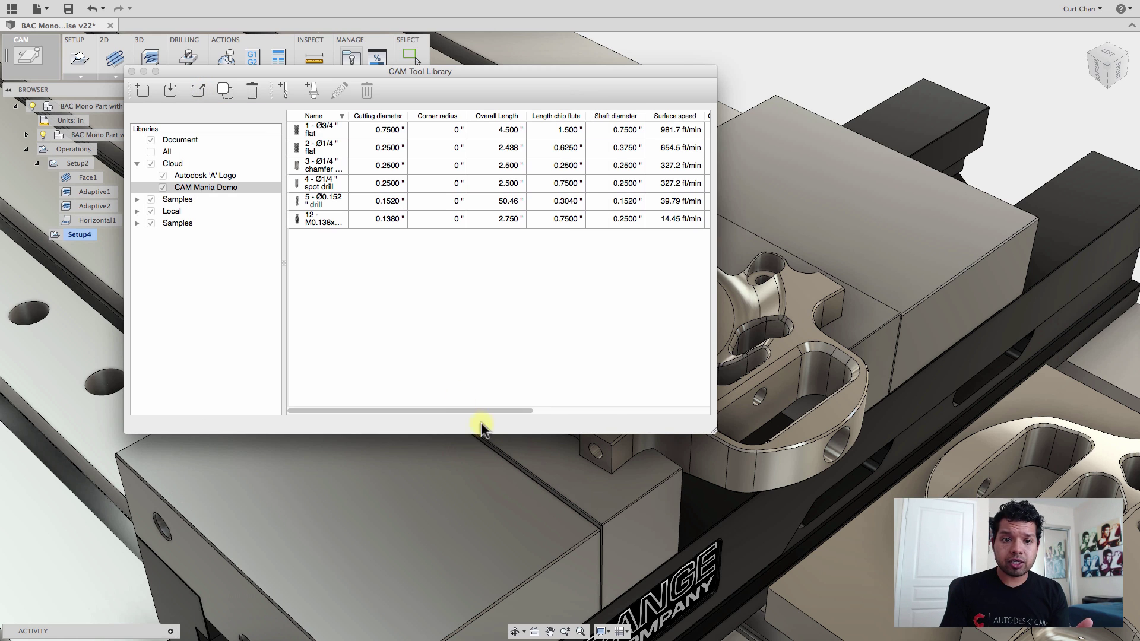
Create a new mill tool in CAM Mania Demo and make it a Tapered mill
{"action": "left_click", "coordinate": [285, 90]}
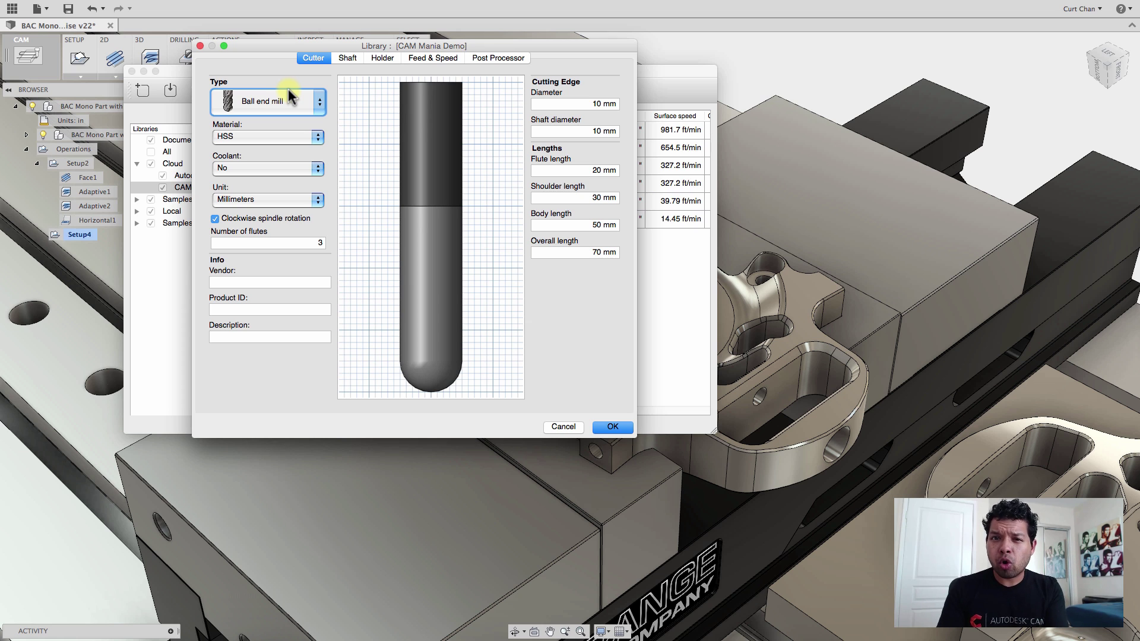
{"action": "left_click", "coordinate": [308, 102]}
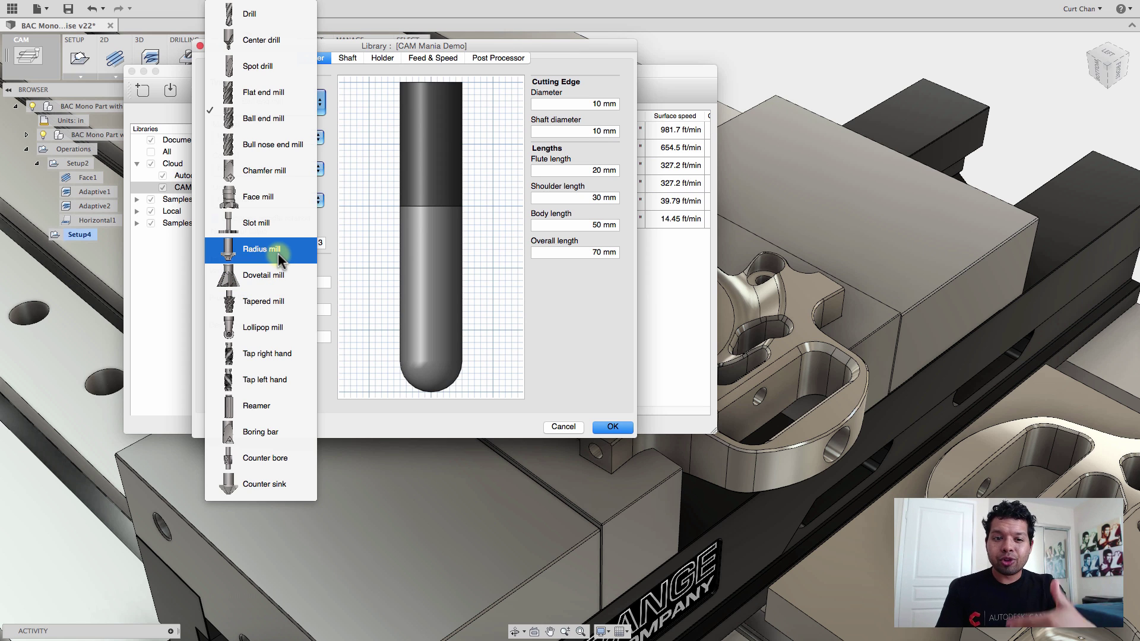
{"action": "left_click", "coordinate": [269, 309]}
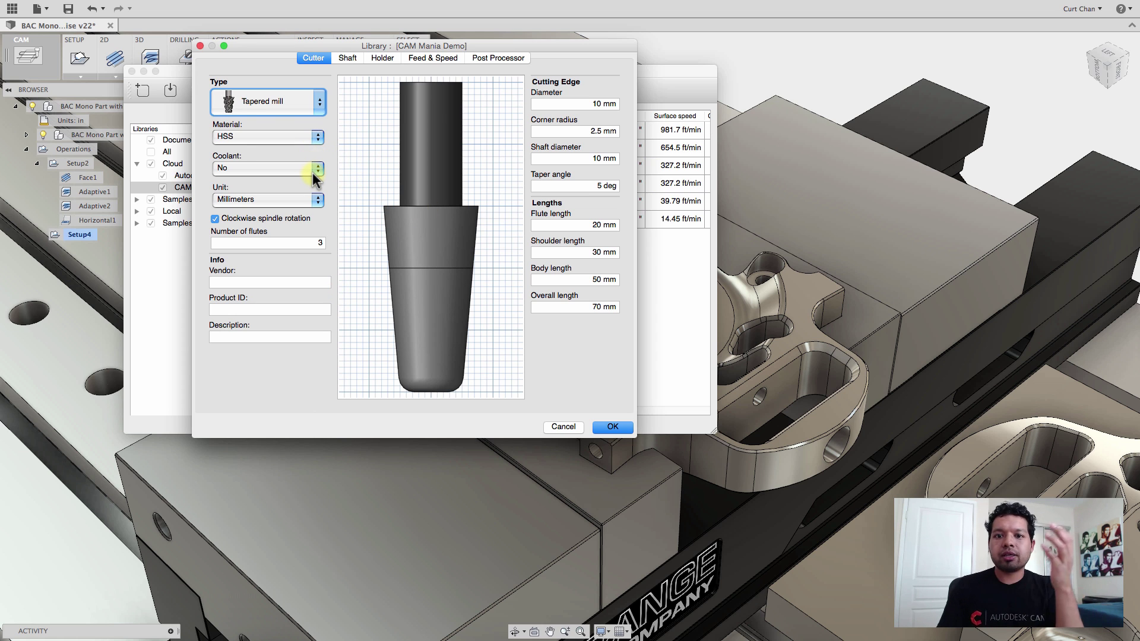
Cancel the new tool, close the Tool Library, and show the Technical CAM data panel
{"action": "left_click", "coordinate": [573, 426]}
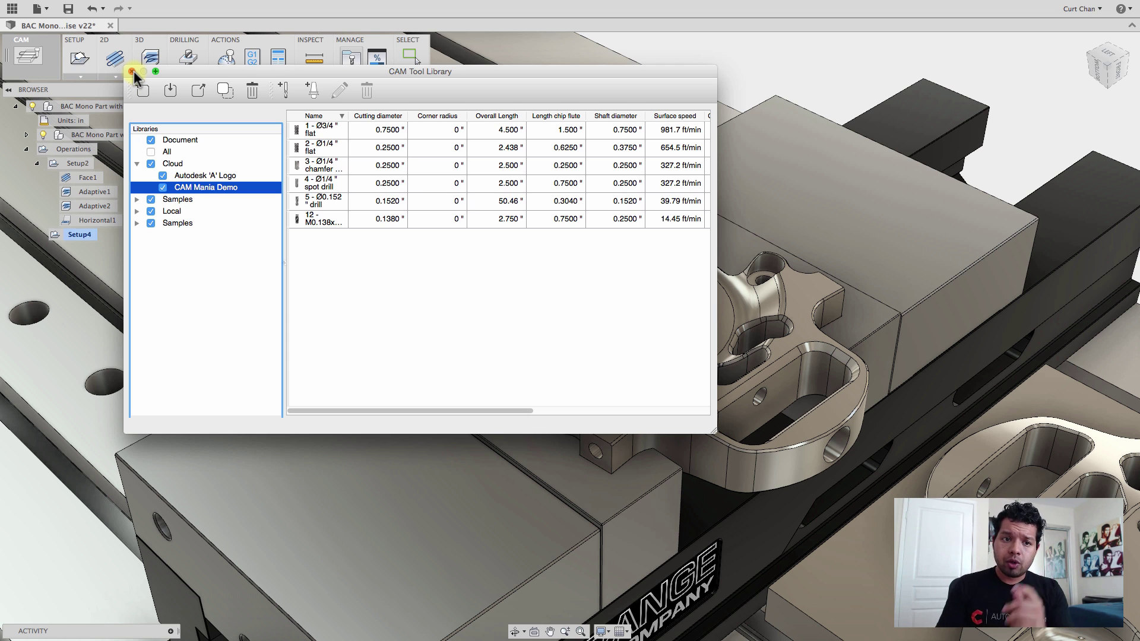
{"action": "left_click", "coordinate": [132, 71]}
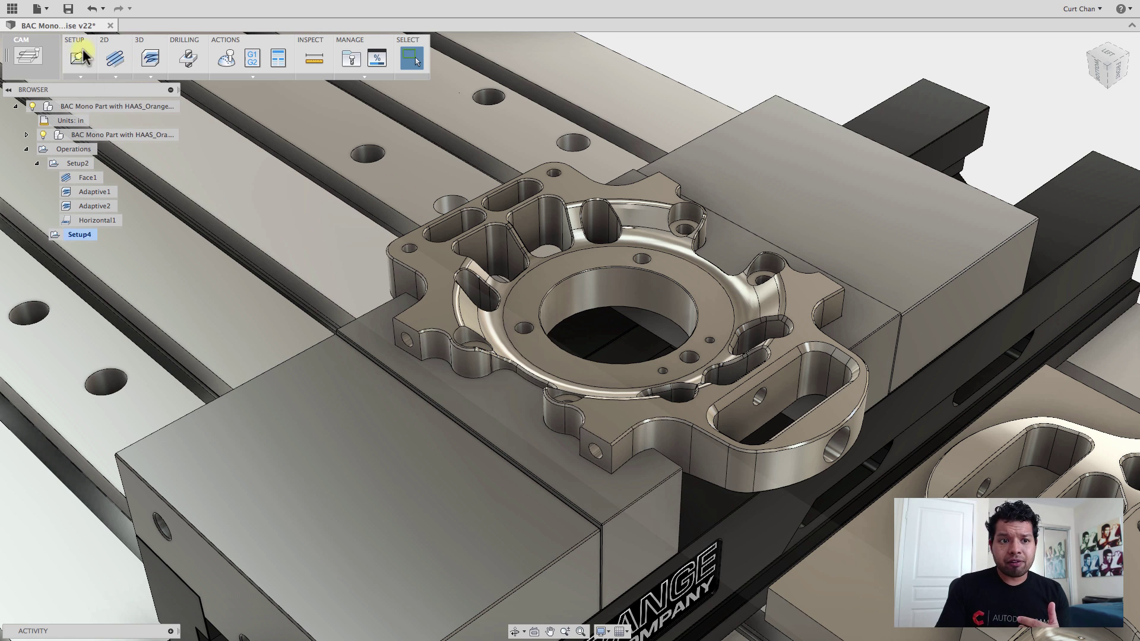
{"action": "left_click", "coordinate": [12, 9]}
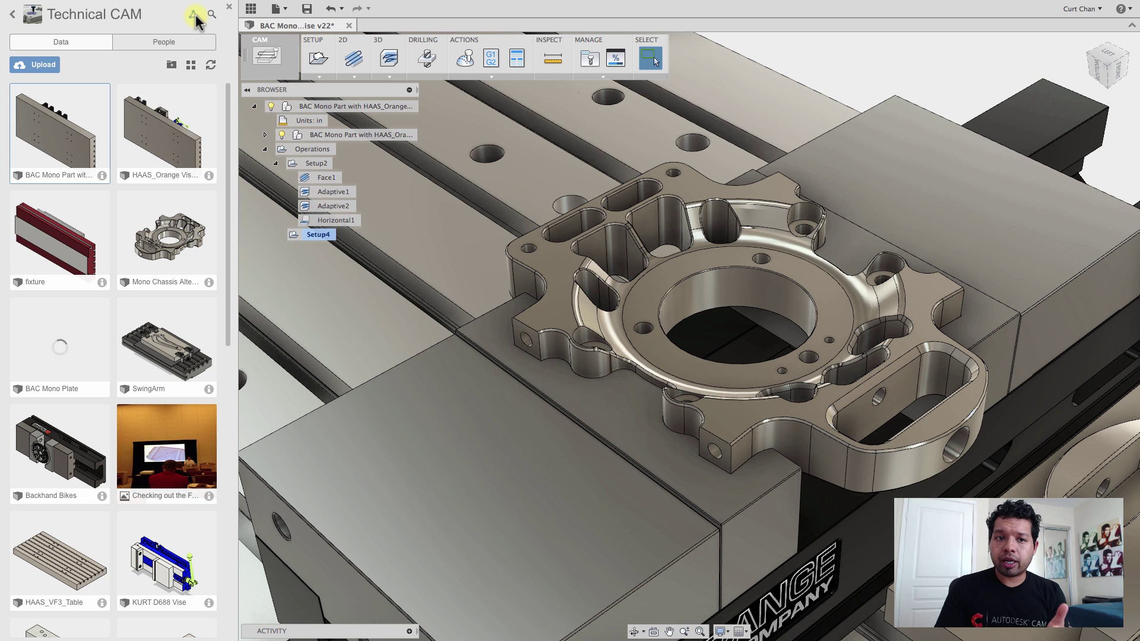
Open the Technical CAM project in A360 and go via the Dashboard to All Data
{"action": "left_click", "coordinate": [191, 15]}
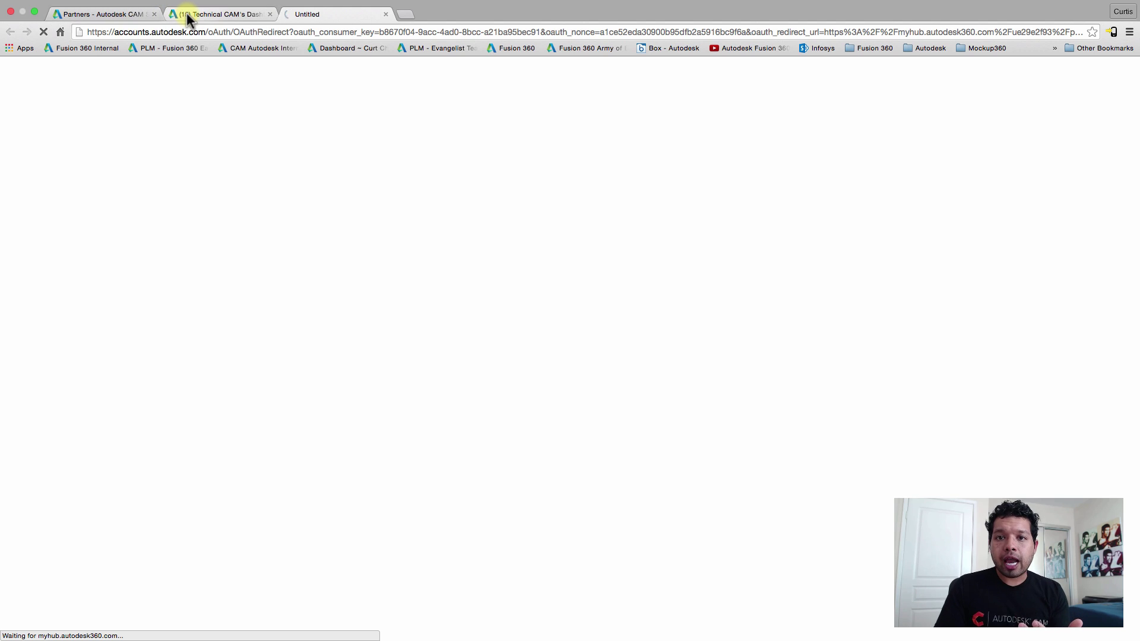
{"action": "left_click", "coordinate": [186, 12]}
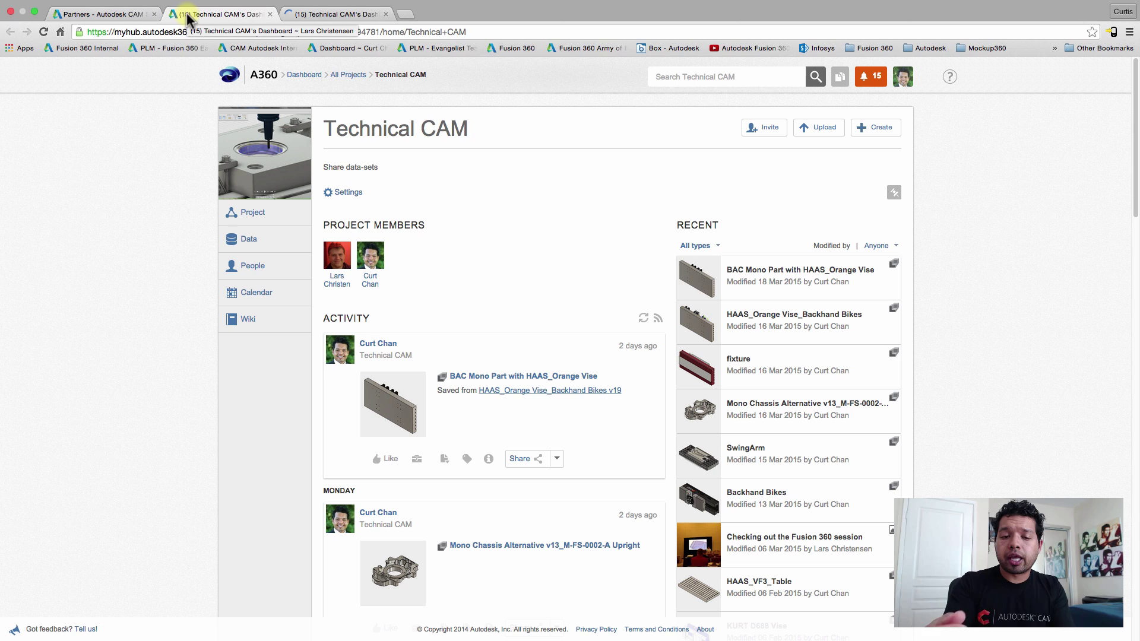
{"action": "left_click", "coordinate": [304, 75]}
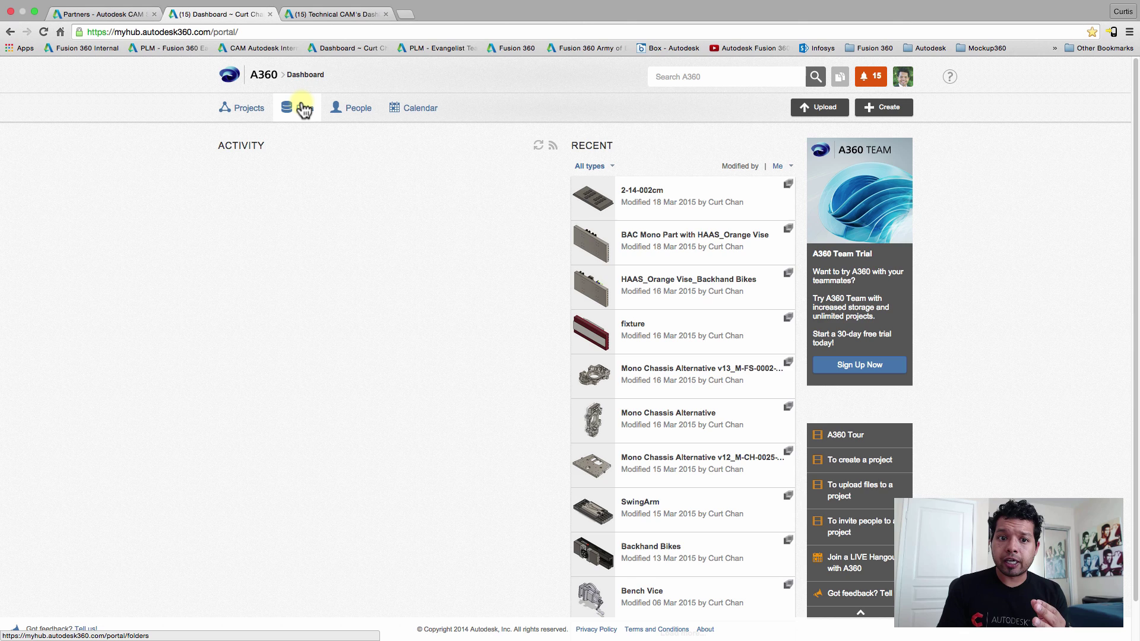
{"action": "left_click", "coordinate": [301, 109]}
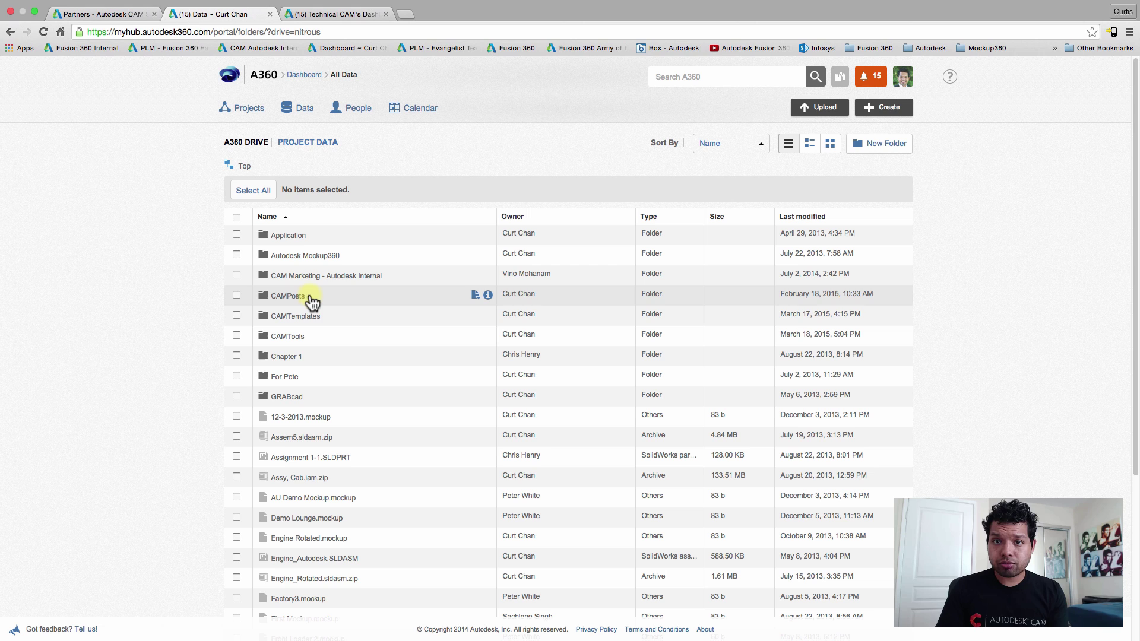
Open the CAMTools folder listing Autodesk 'A' Logo.json and CAM Mania Demo.json
{"action": "left_click", "coordinate": [297, 340]}
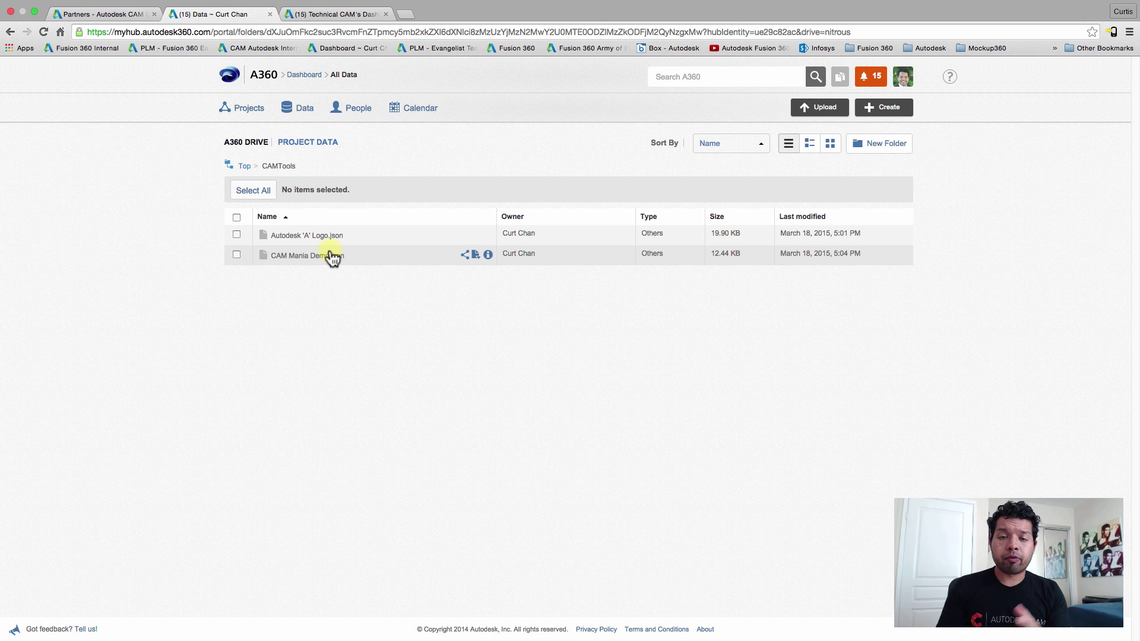
Bring Fusion 360 back to the front and hide the Data Panel
{"action": "mouse_move", "coordinate": [820, 632]}
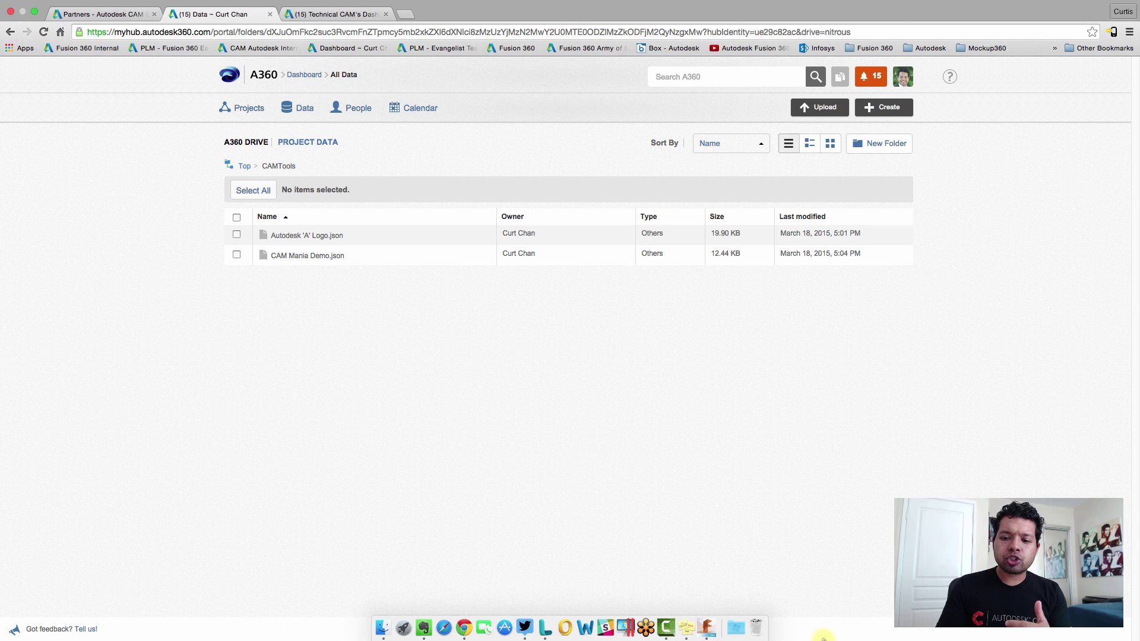
{"action": "left_click", "coordinate": [689, 618]}
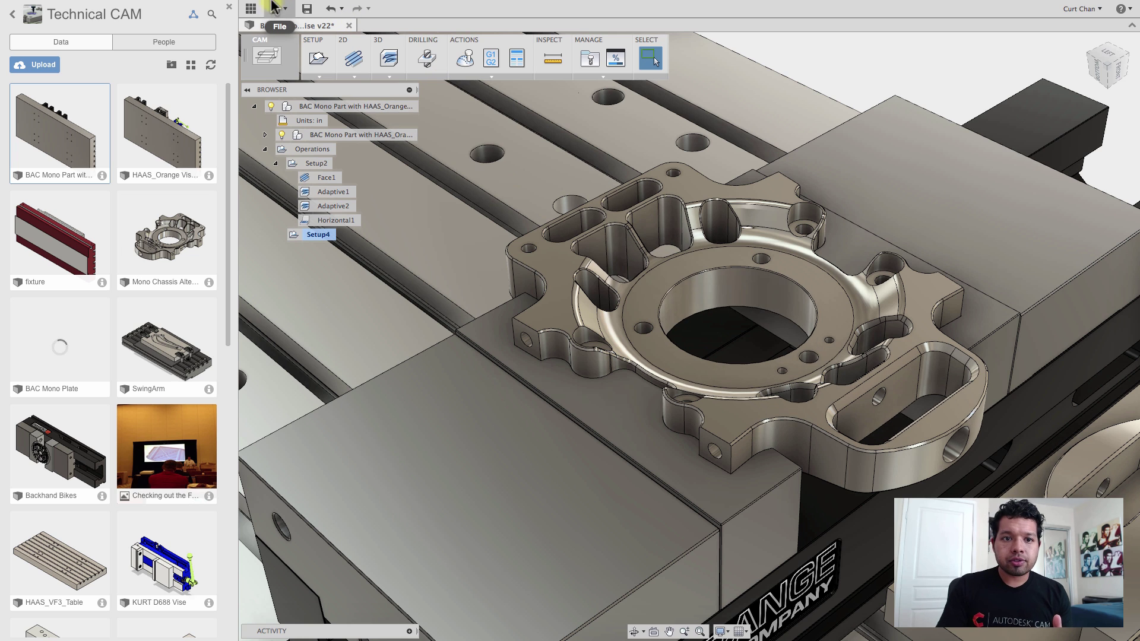
{"action": "left_click", "coordinate": [249, 10]}
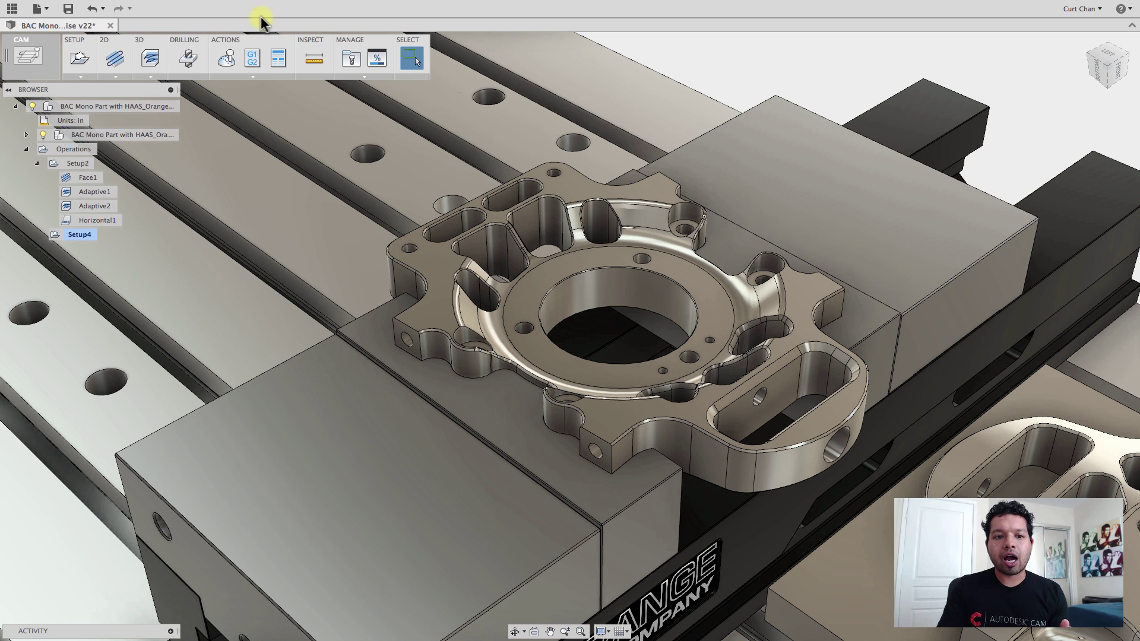
Edit the Face1 operation, review its Passes settings, and accept with OK
{"action": "right_click", "coordinate": [74, 179]}
{"action": "left_click", "coordinate": [87, 186]}
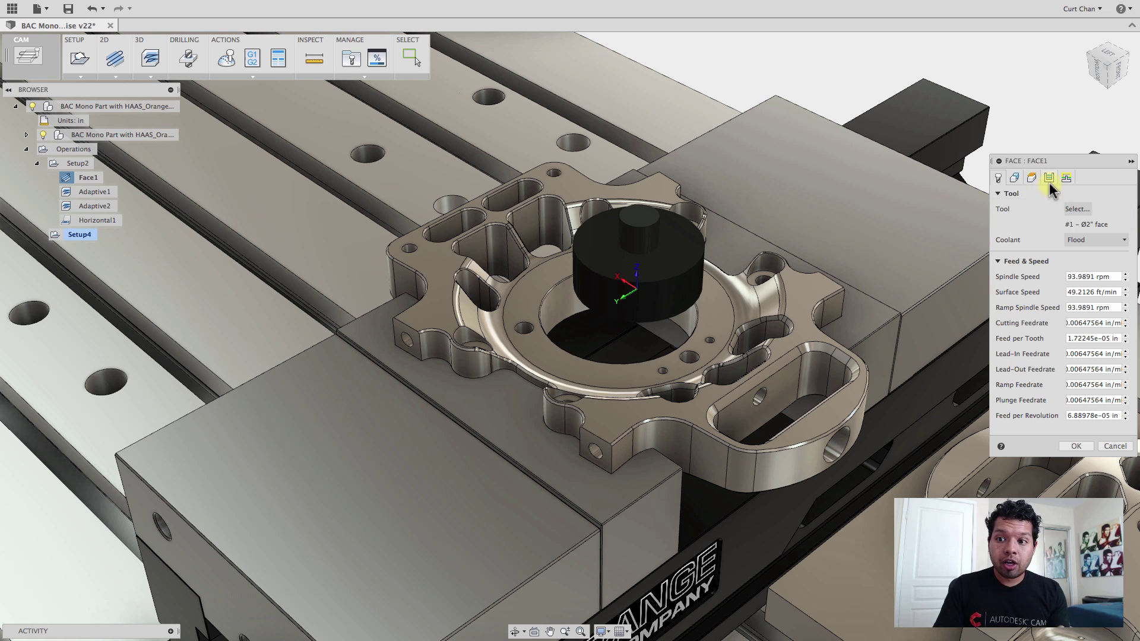
{"action": "left_click", "coordinate": [1049, 179]}
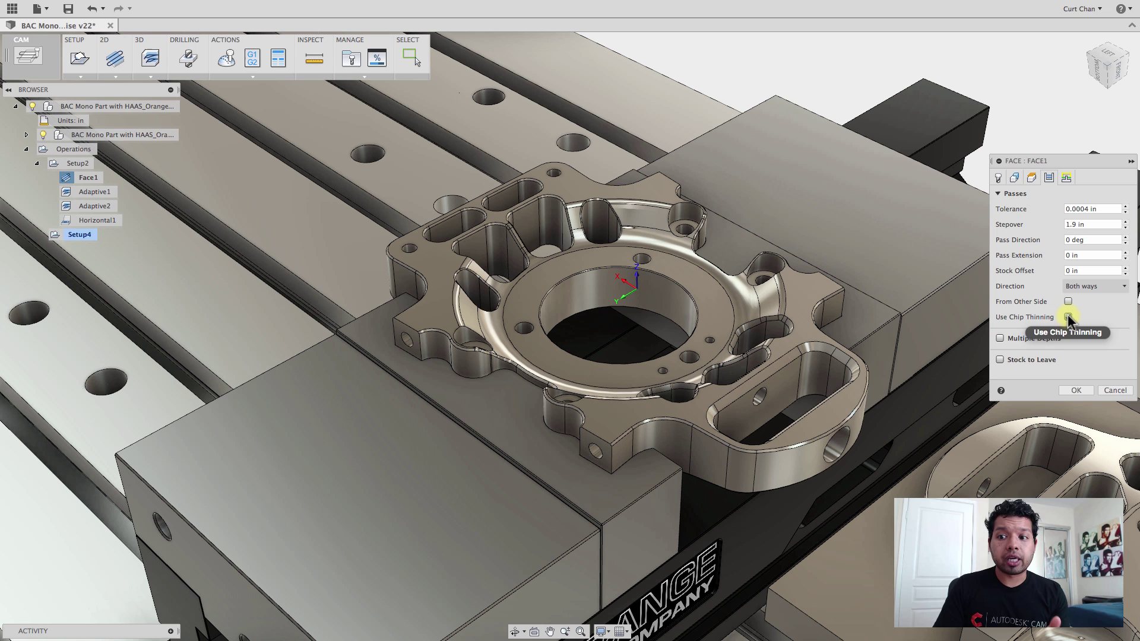
{"action": "left_click", "coordinate": [1076, 391]}
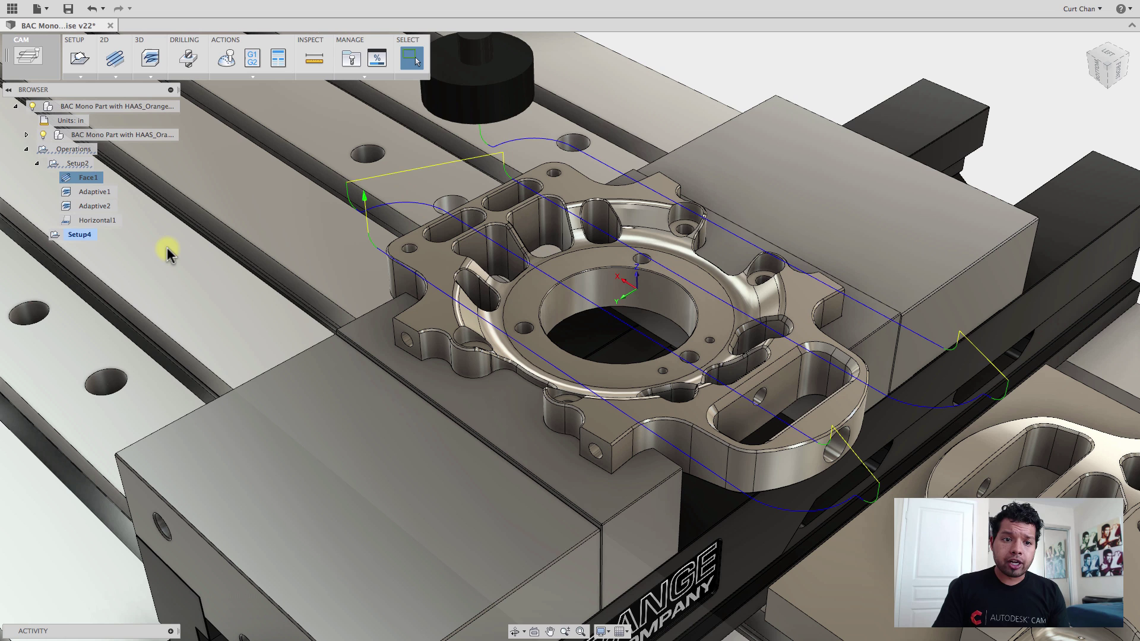
Edit Adaptive1, view its Passes tab, and toggle Order by Depth on then off
{"action": "left_click", "coordinate": [102, 193]}
{"action": "right_click", "coordinate": [104, 195]}
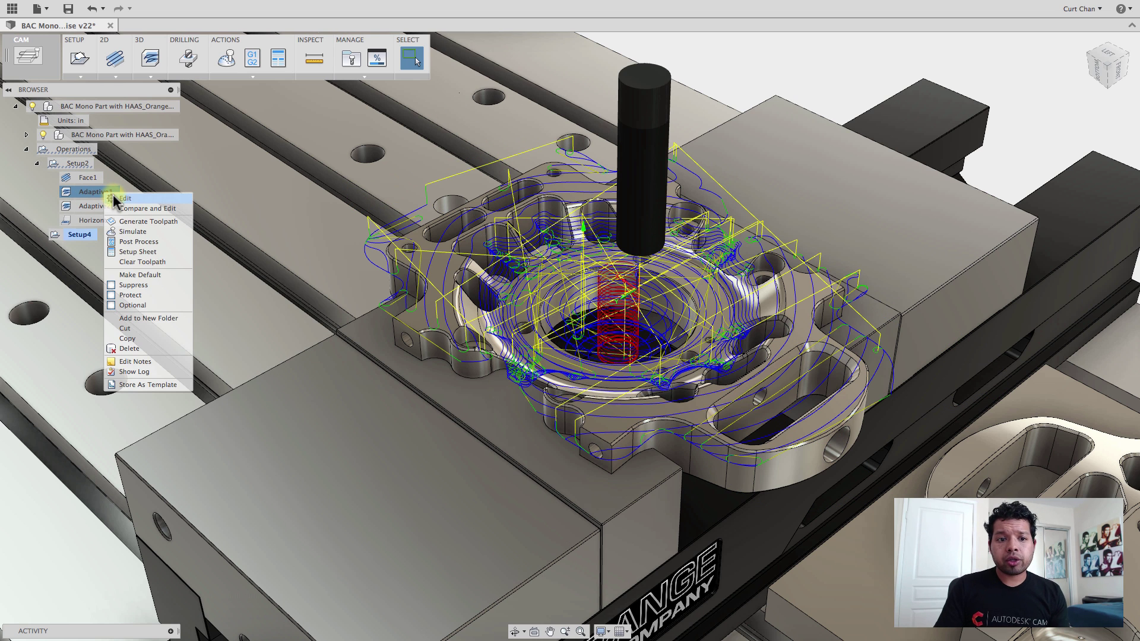
{"action": "left_click", "coordinate": [115, 202]}
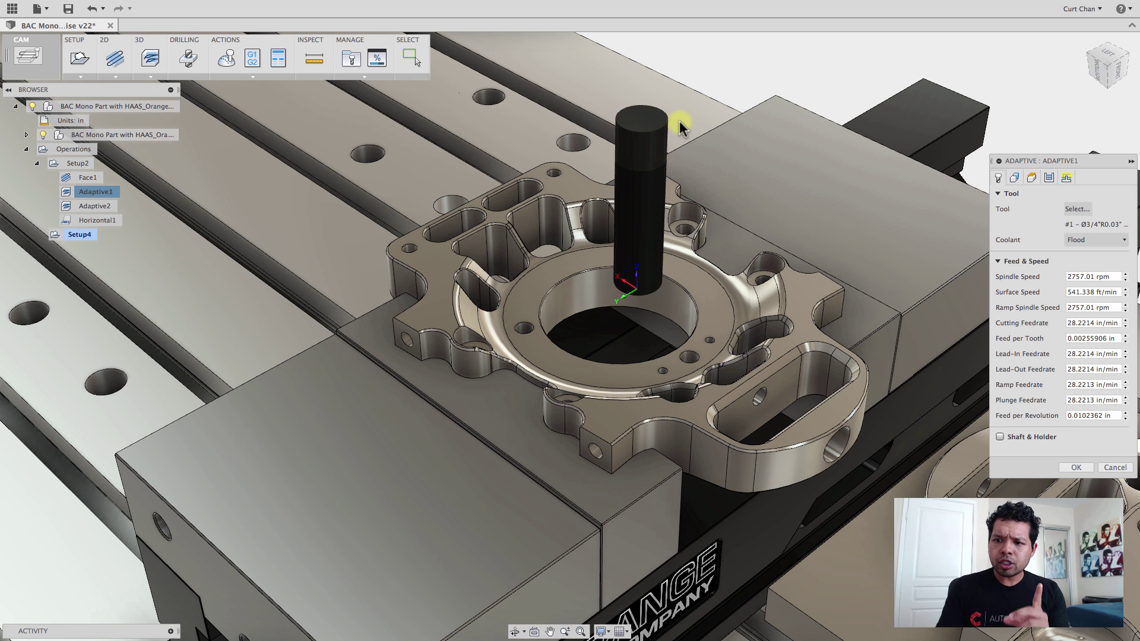
{"action": "left_click", "coordinate": [1049, 178]}
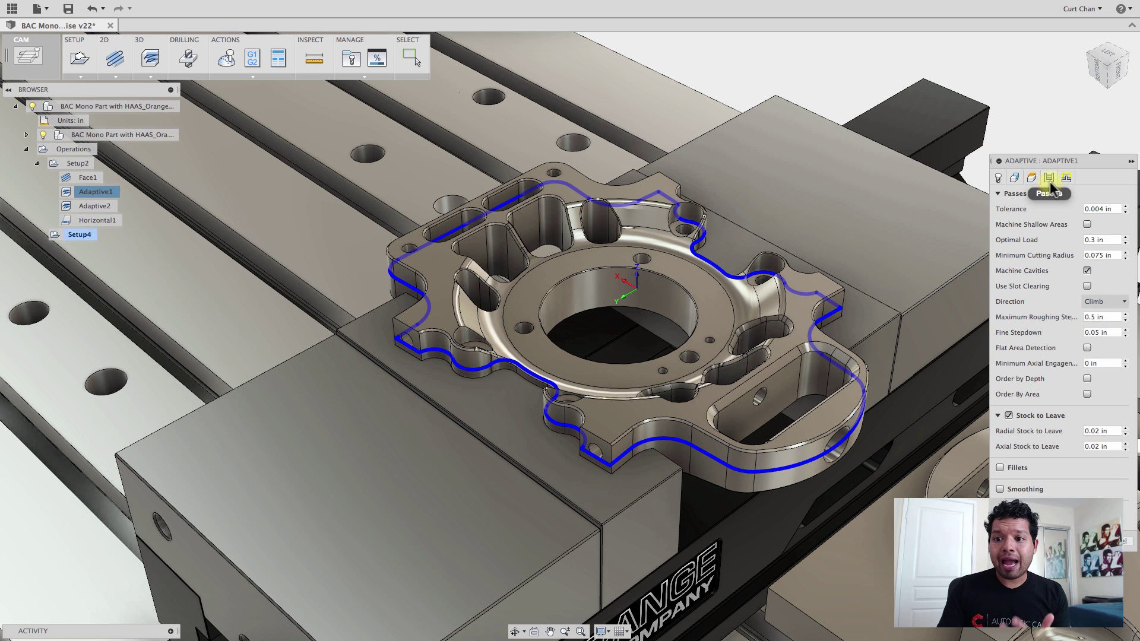
{"action": "left_click", "coordinate": [1087, 379]}
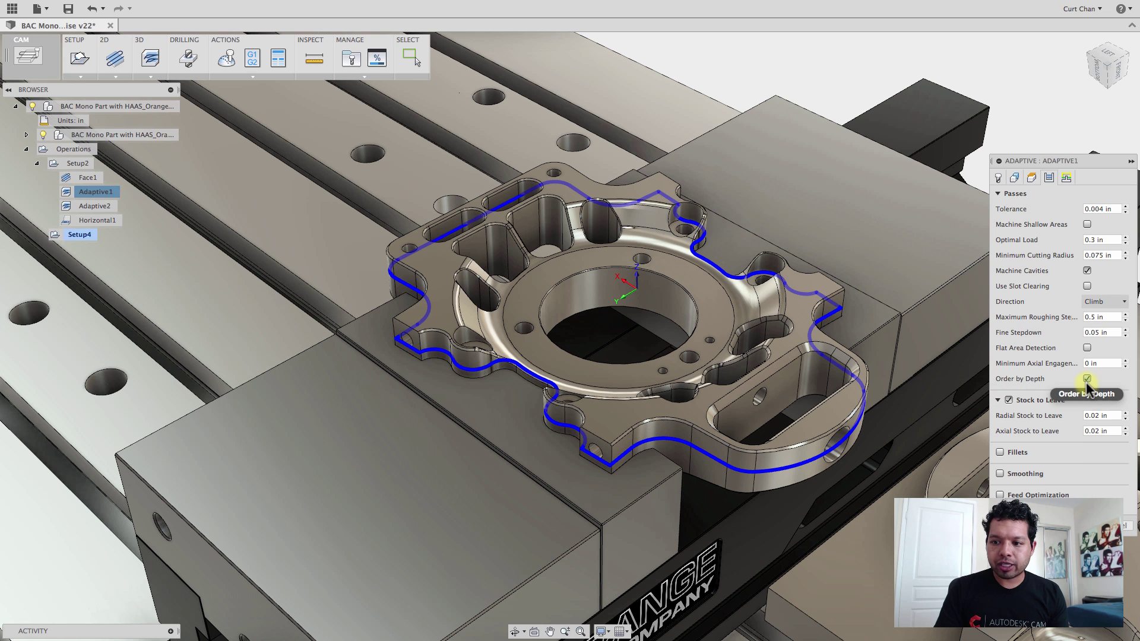
{"action": "mouse_move", "coordinate": [1087, 386]}
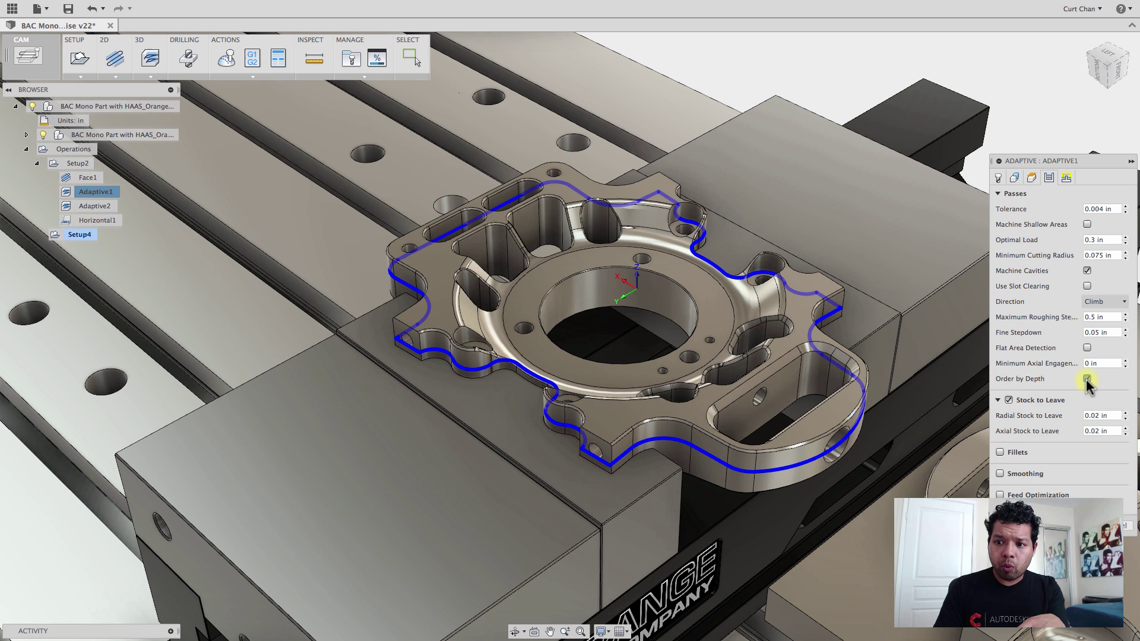
{"action": "left_click", "coordinate": [1087, 379]}
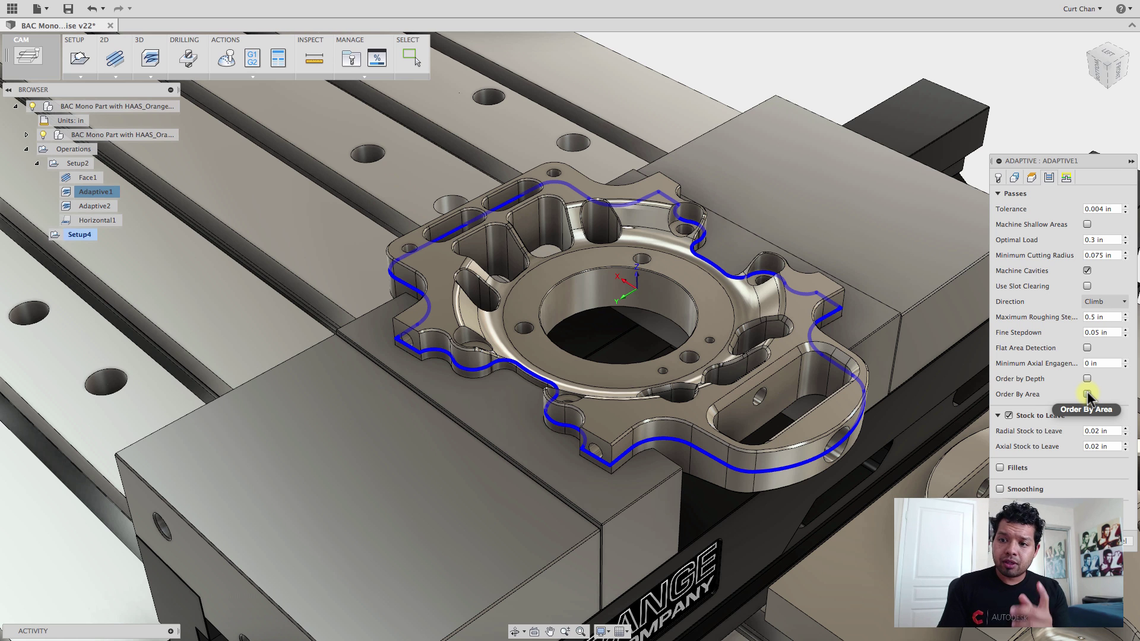
Show Adaptive1's Linking settings, leaving the Stay-Down Level at 80%
{"action": "left_click", "coordinate": [1067, 180]}
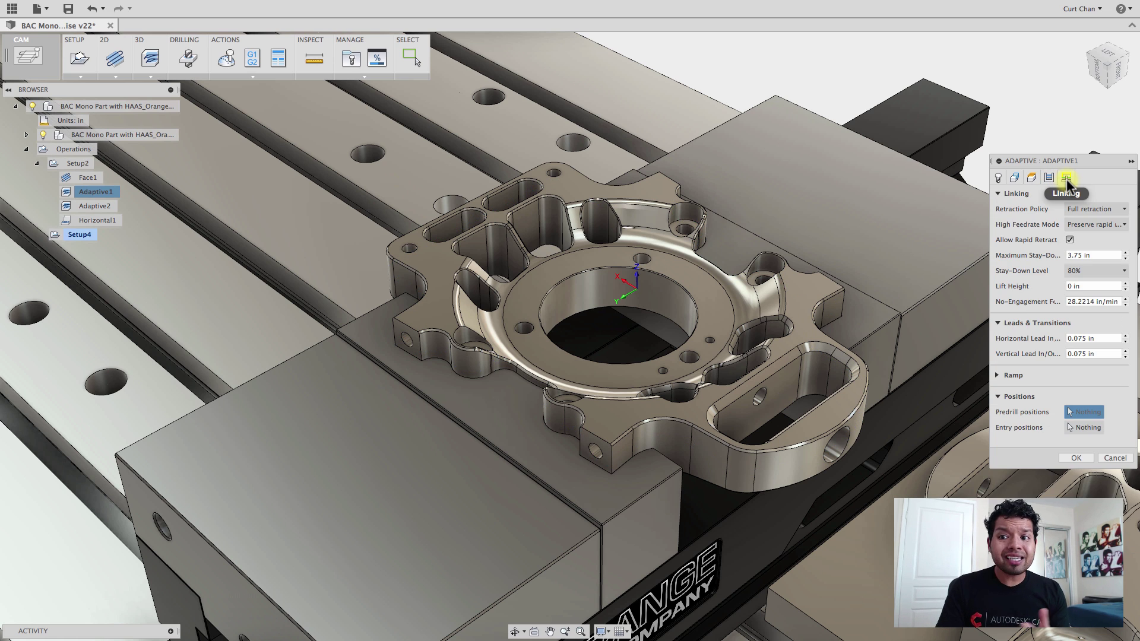
{"action": "left_click", "coordinate": [1094, 272]}
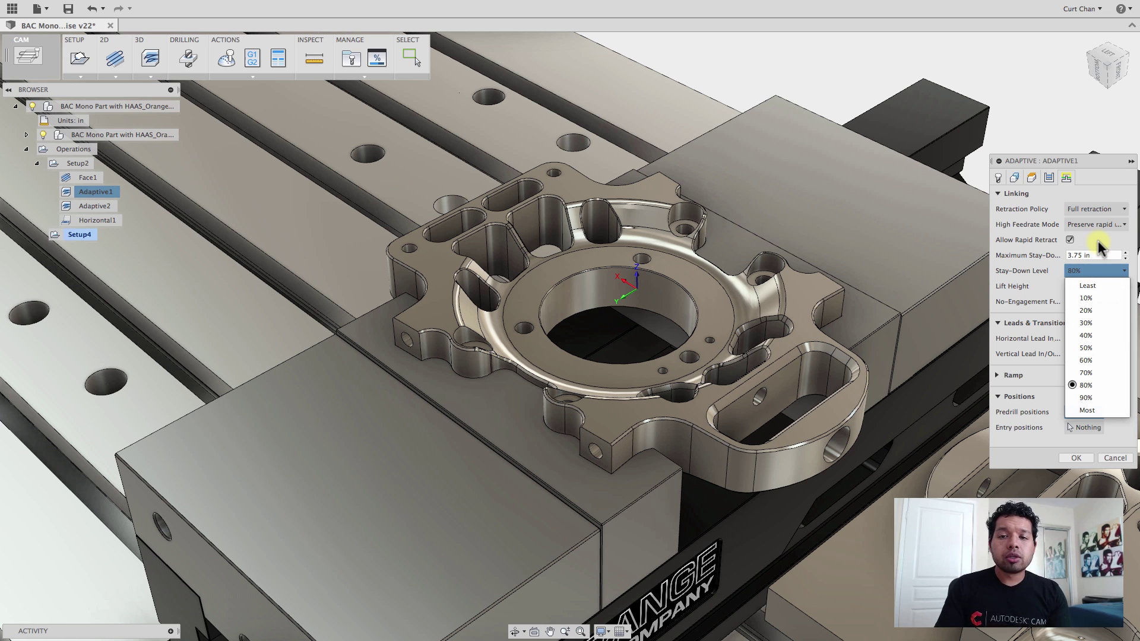
{"action": "left_click", "coordinate": [1099, 247]}
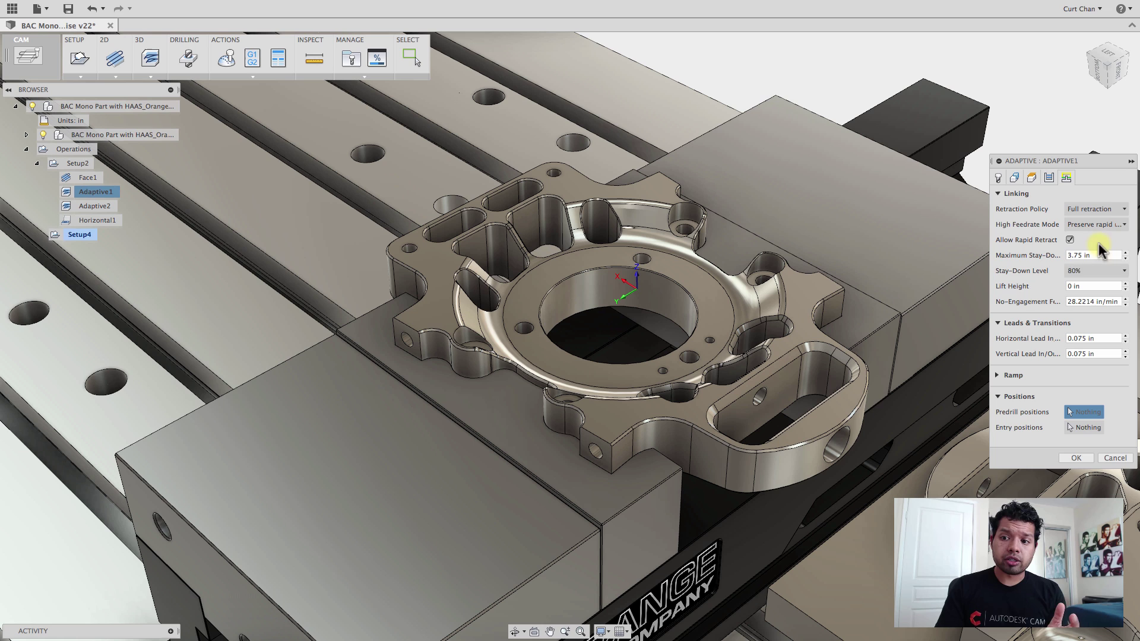
Cancel the Adaptive1 edit and start a new Drill operation under Setup4
{"action": "left_click", "coordinate": [1120, 458]}
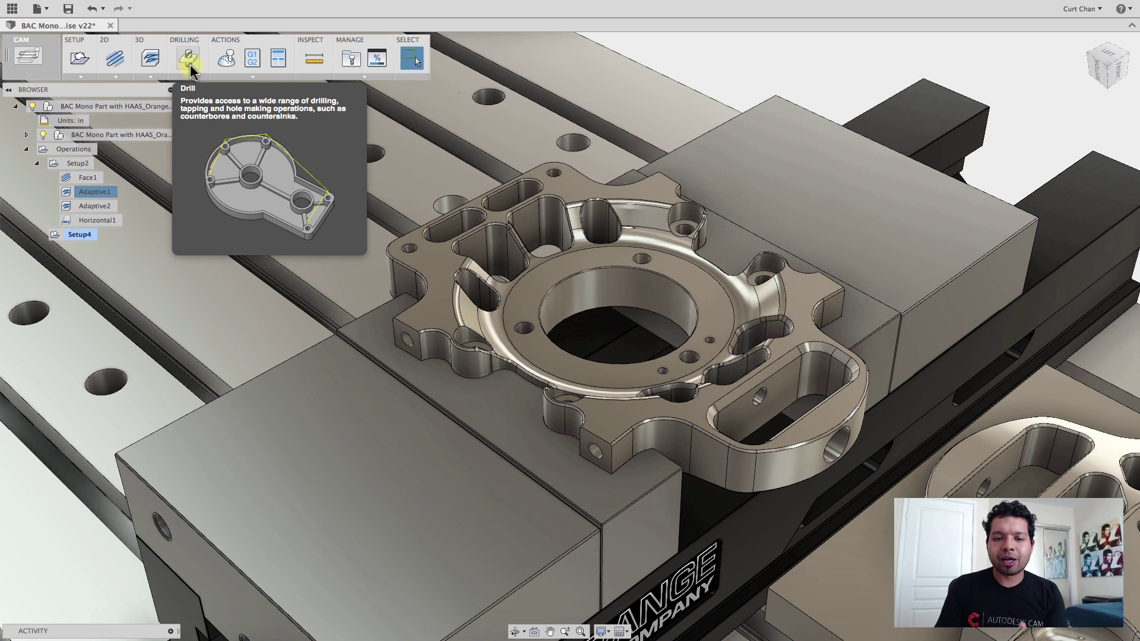
{"action": "left_click", "coordinate": [189, 60]}
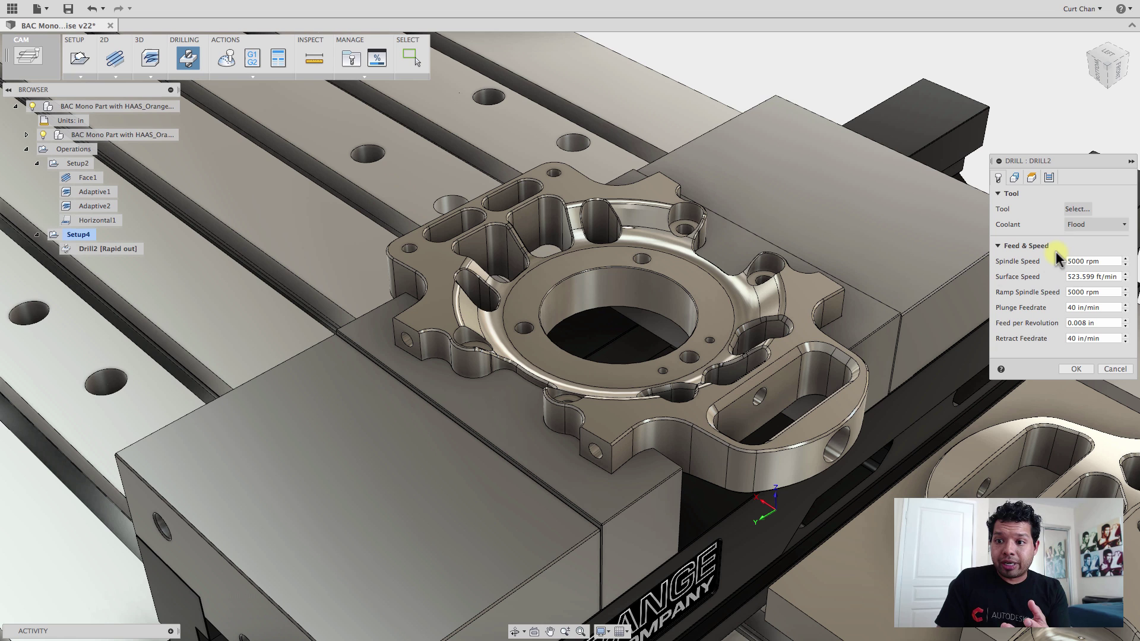
Filter tools to 0.30 in diameter, assign the #31 drill to Drill2, and pick the small hole beside the bore
{"action": "left_click", "coordinate": [1076, 210]}
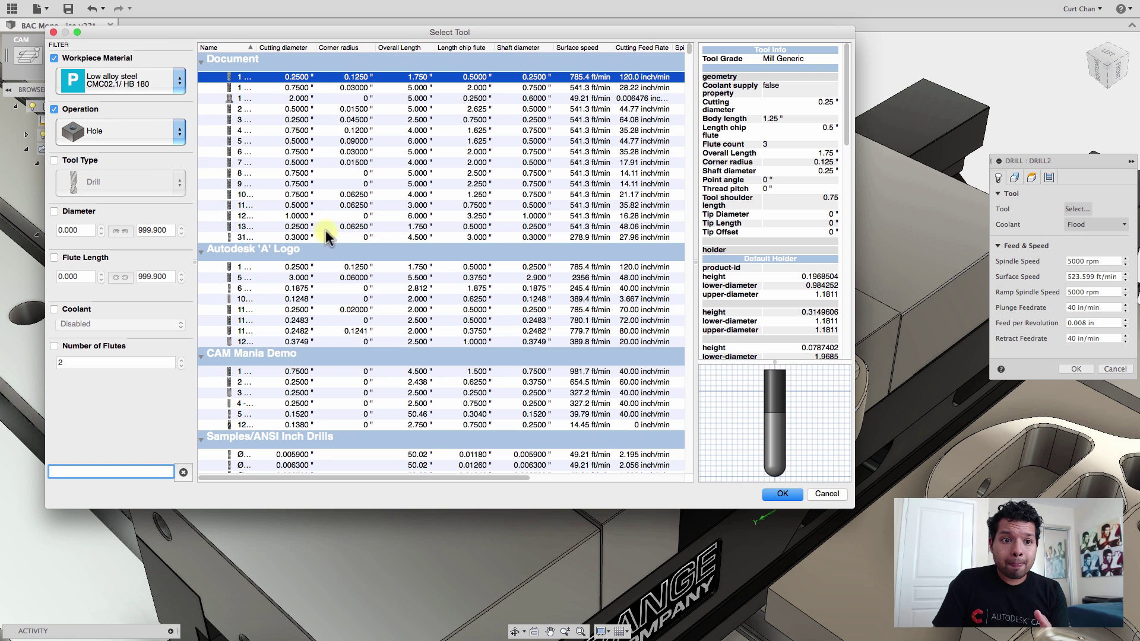
{"action": "left_click", "coordinate": [54, 211]}
{"action": "left_click", "coordinate": [74, 231]}
{"action": "type", "text": ".30"}
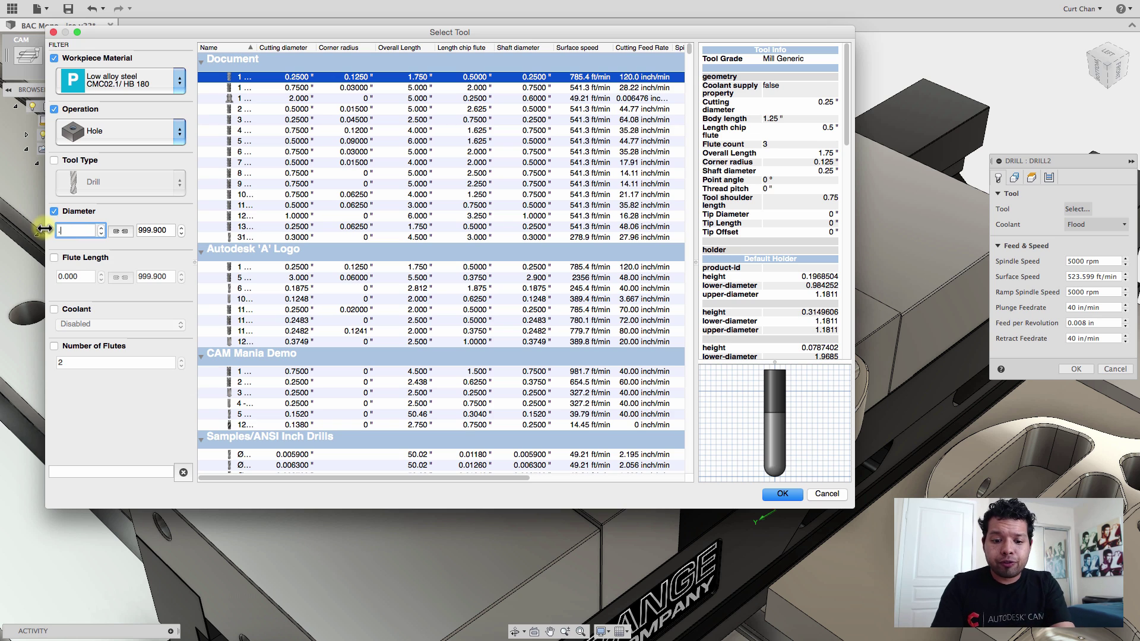
{"action": "left_click", "coordinate": [122, 235]}
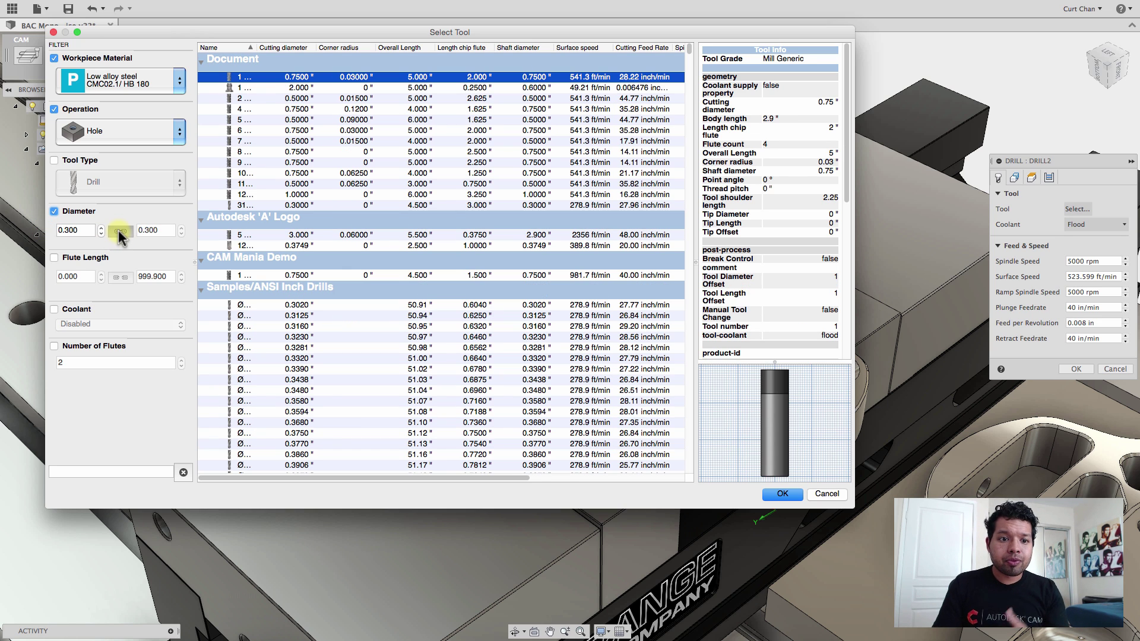
{"action": "left_click", "coordinate": [772, 492]}
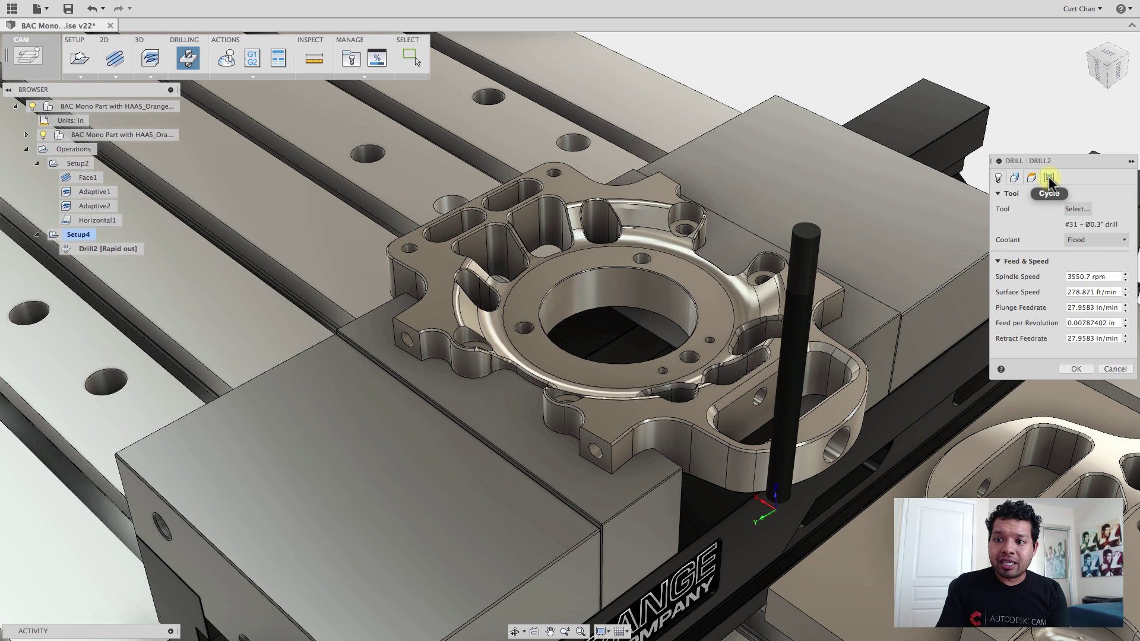
{"action": "left_click", "coordinate": [1016, 178]}
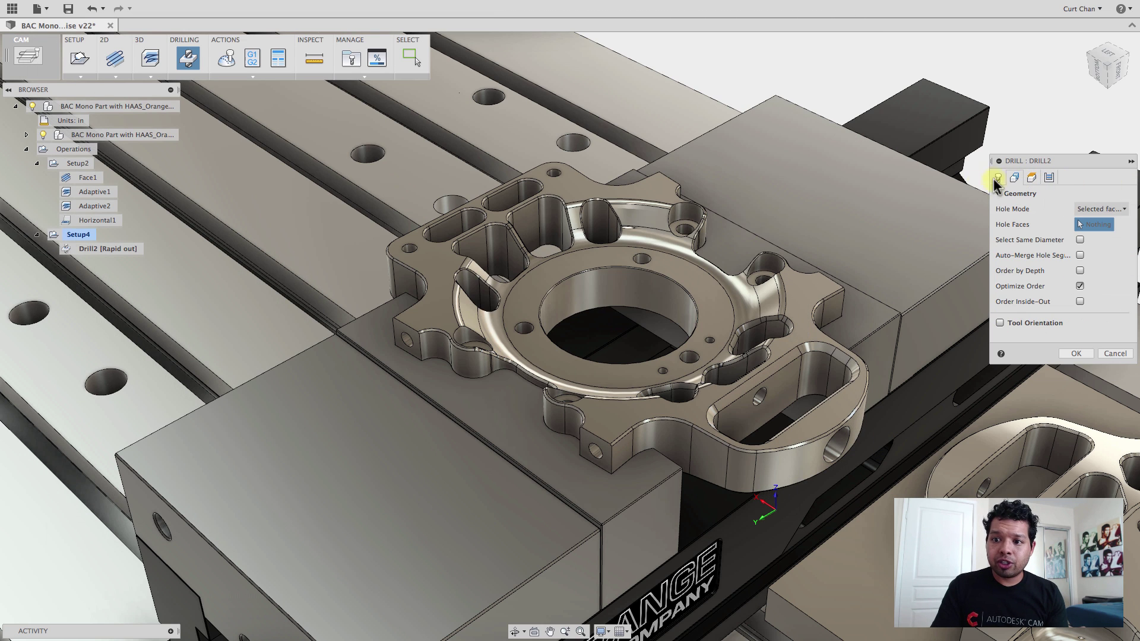
{"action": "left_click", "coordinate": [641, 260]}
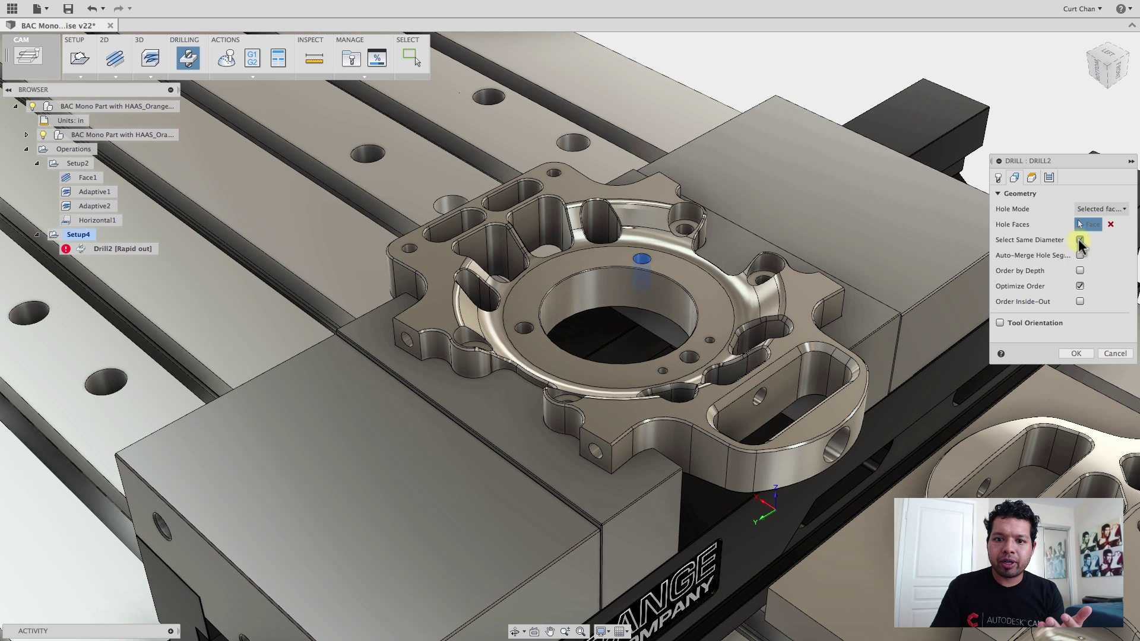
Review the drilling cycle types, leaving Drilling – rapid out, then cancel the Drill2 operation
{"action": "left_click", "coordinate": [1049, 177]}
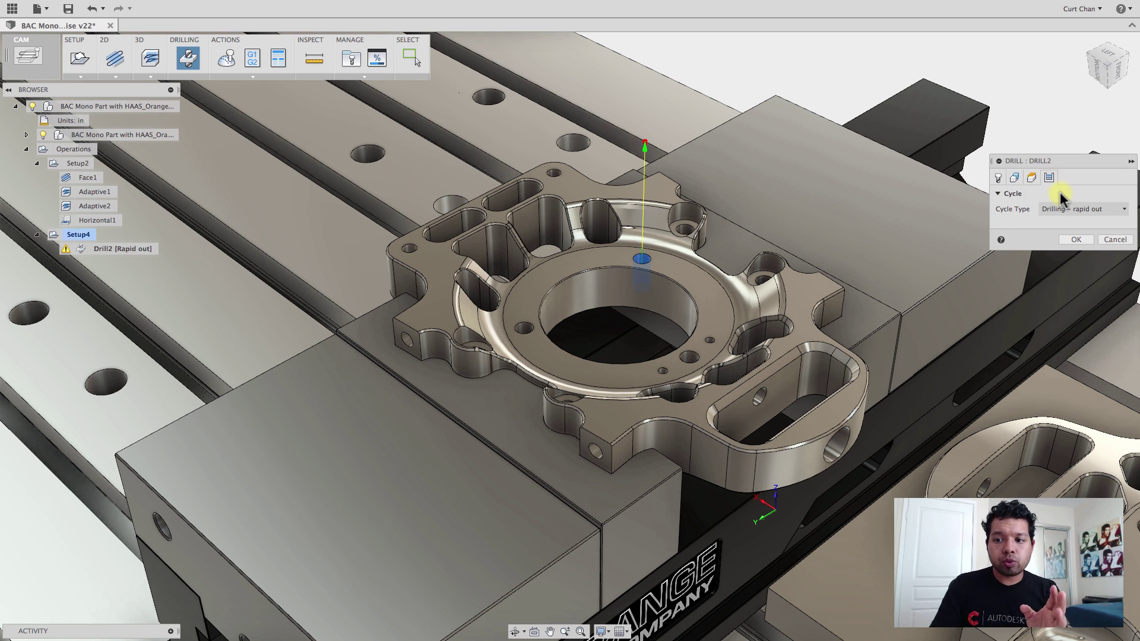
{"action": "left_click", "coordinate": [1067, 209]}
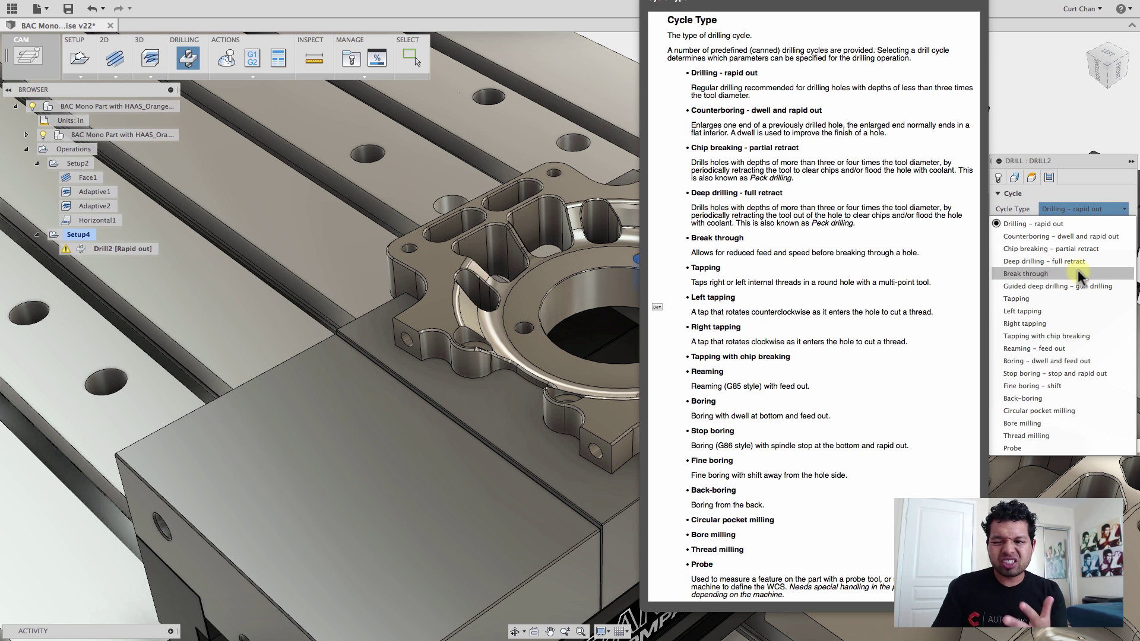
{"action": "left_click", "coordinate": [1111, 207]}
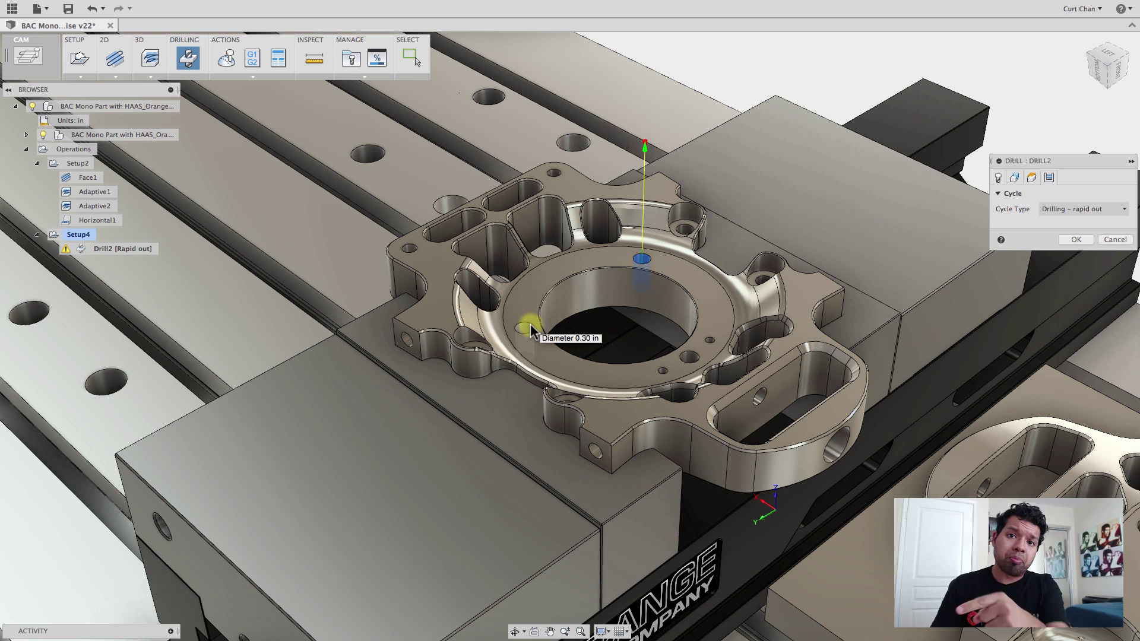
{"action": "left_click", "coordinate": [1120, 245]}
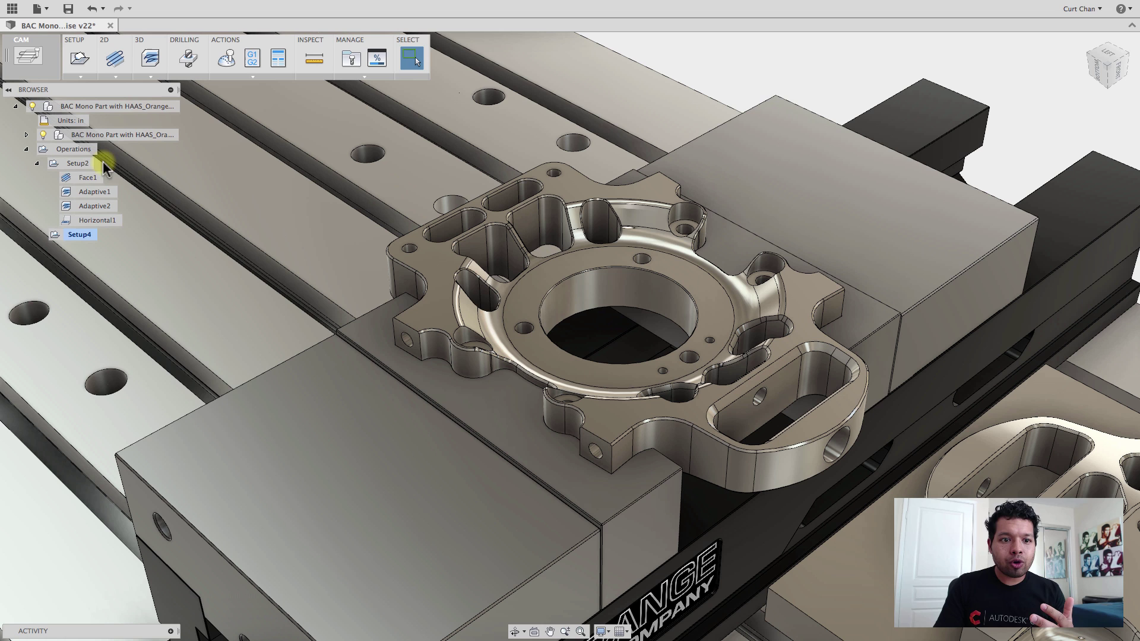
Reopen Adaptive1 for editing and bring up its tool selection library
{"action": "right_click", "coordinate": [87, 179]}
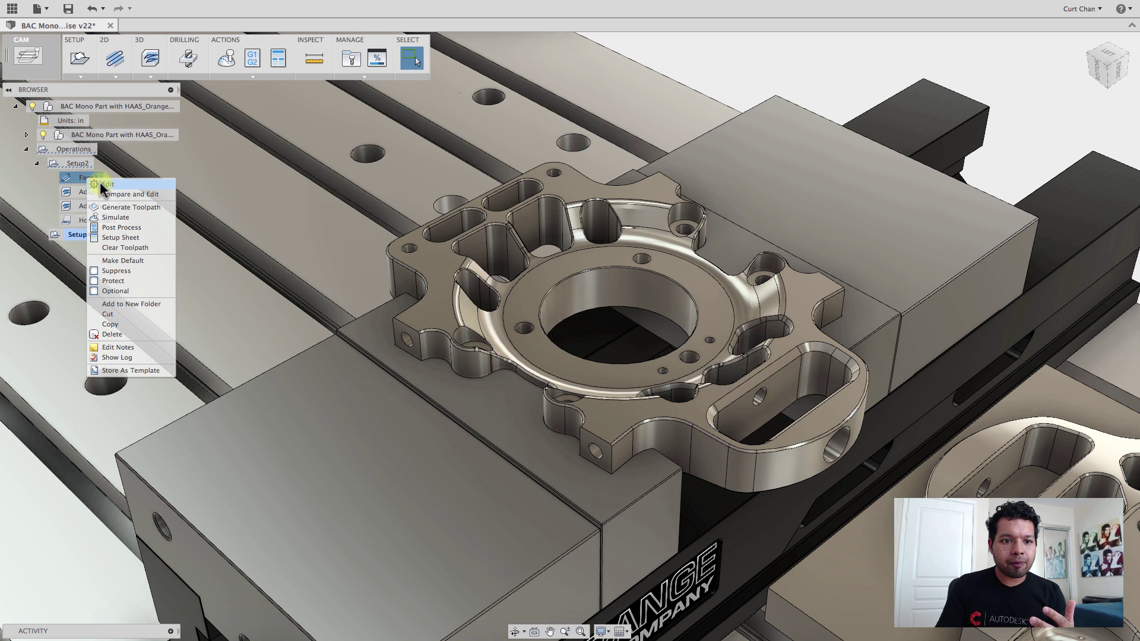
{"action": "right_click", "coordinate": [79, 193]}
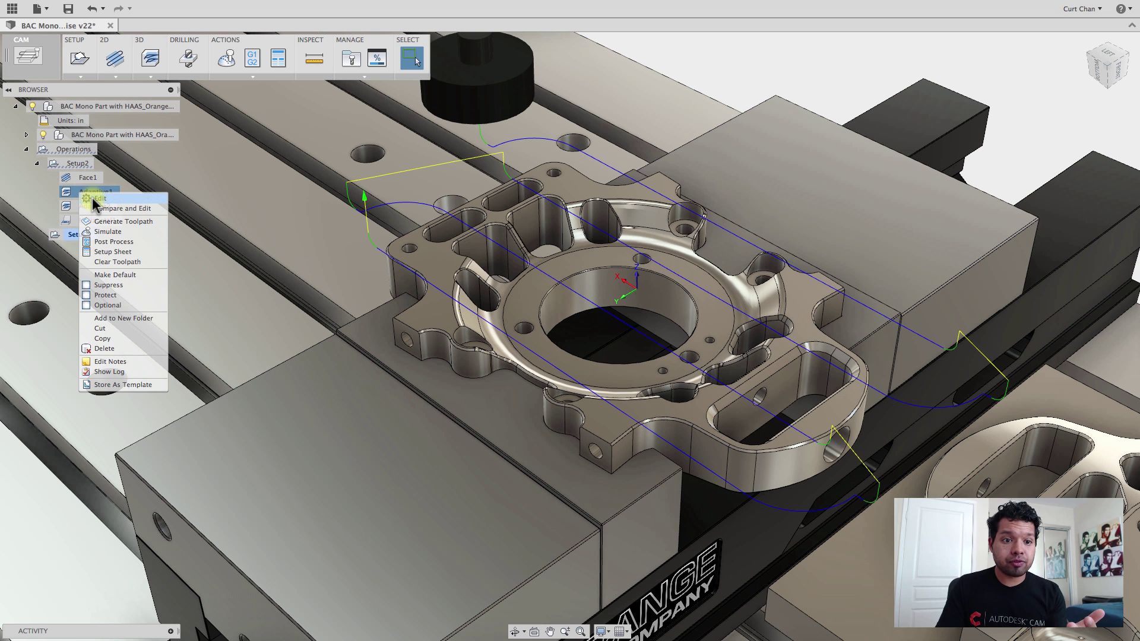
{"action": "left_click", "coordinate": [94, 198]}
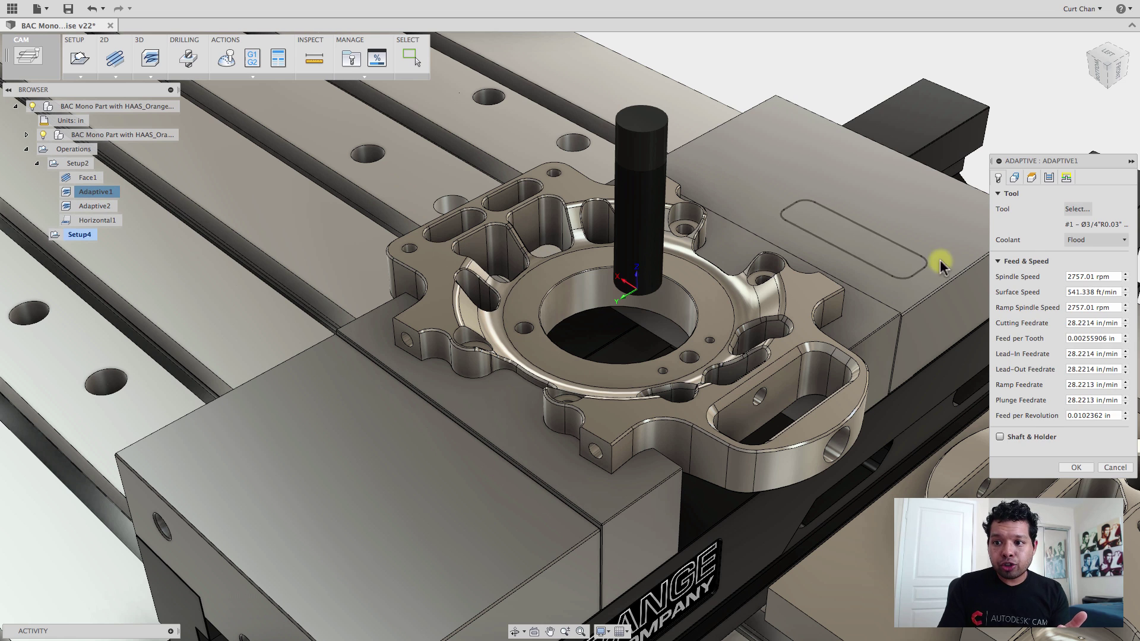
{"action": "left_click", "coordinate": [1077, 208]}
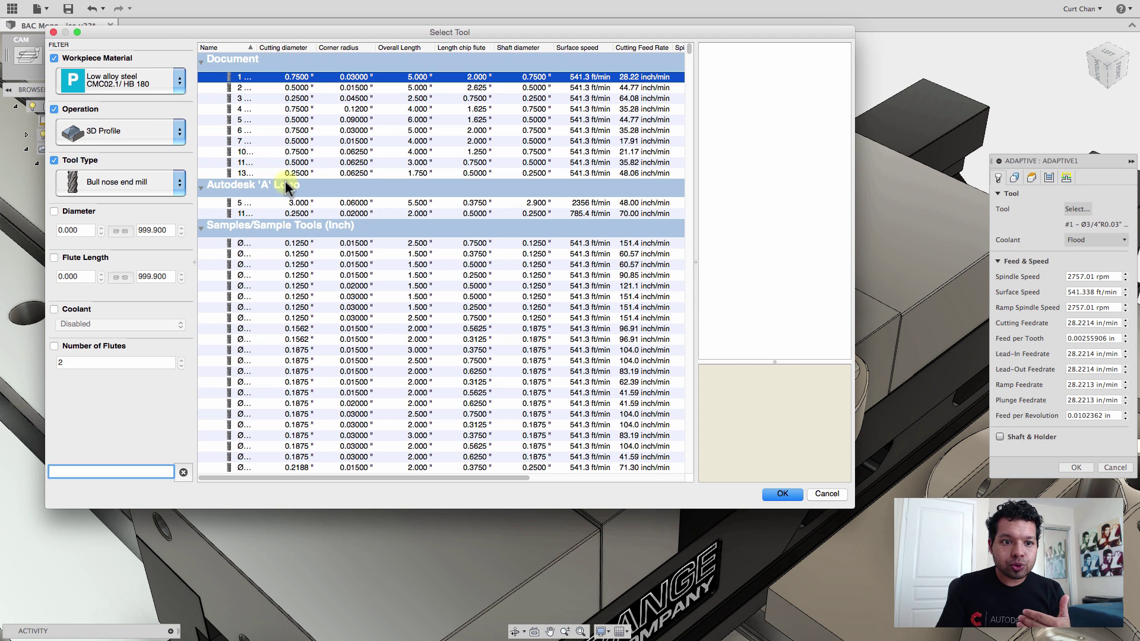
Widen the Name column, collapse the sample groups to Samples/Tutorial (Inch), and review workpiece materials
{"action": "left_click", "coordinate": [179, 182]}
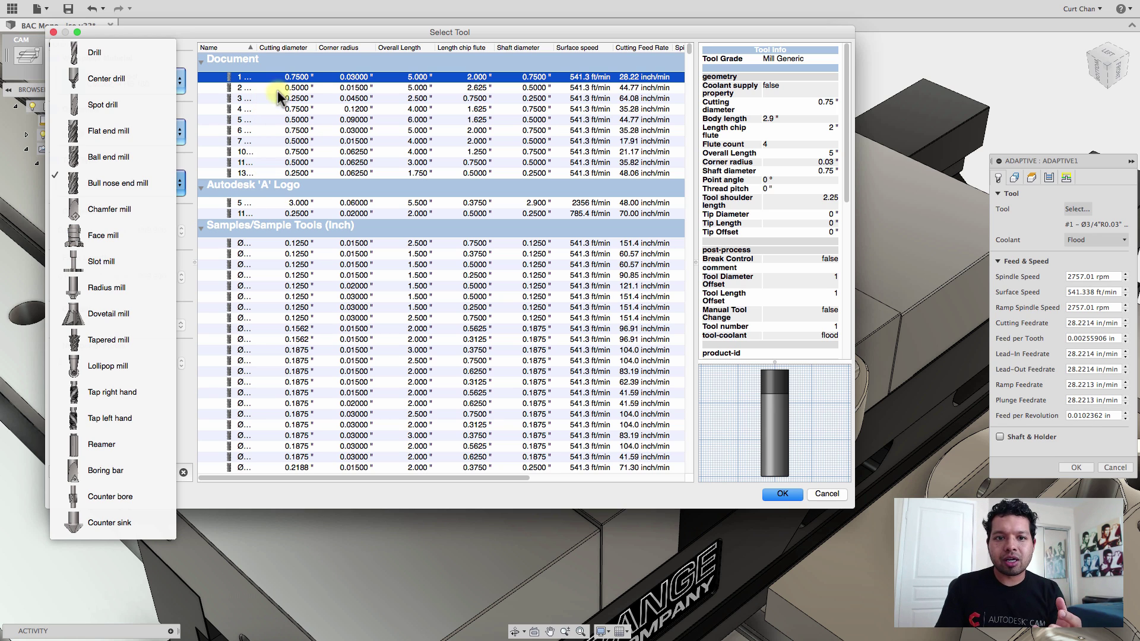
{"action": "left_click", "coordinate": [256, 50]}
{"action": "left_click_drag", "start_coordinate": [257, 50], "coordinate": [424, 60]}
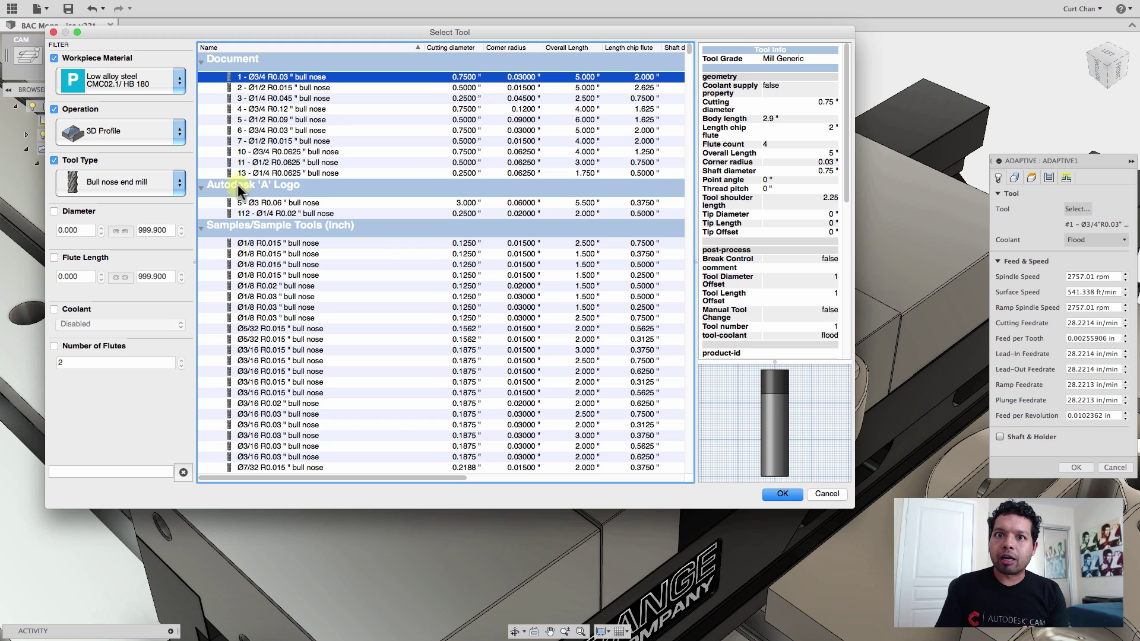
{"action": "left_click", "coordinate": [203, 189]}
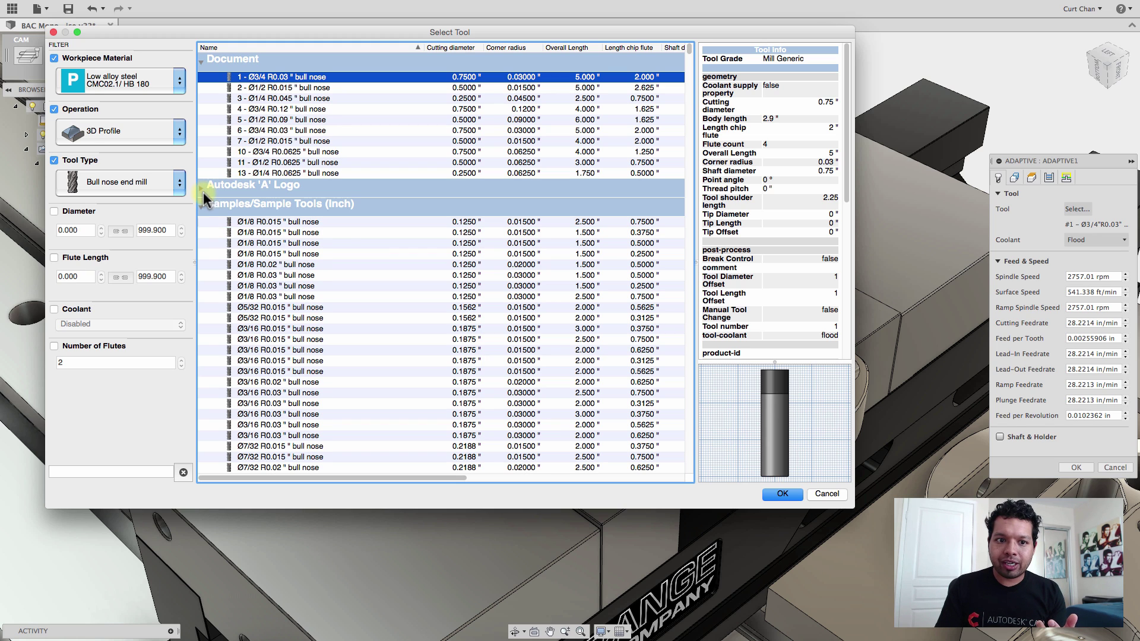
{"action": "left_click", "coordinate": [202, 205]}
{"action": "left_click", "coordinate": [202, 225]}
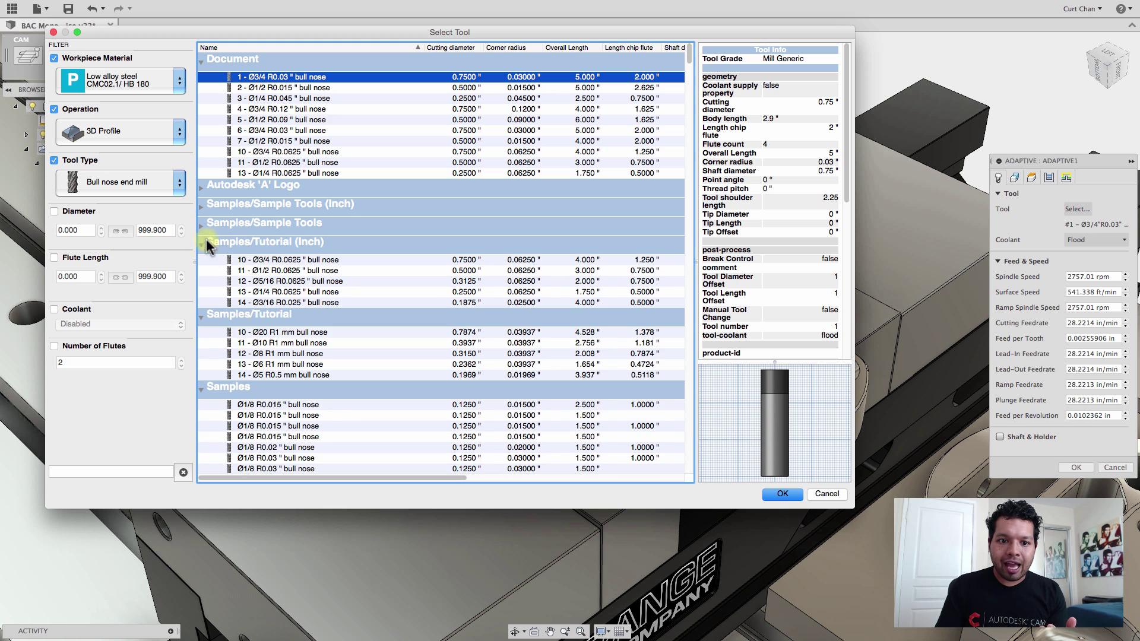
{"action": "left_click", "coordinate": [202, 315]}
{"action": "left_click", "coordinate": [198, 250]}
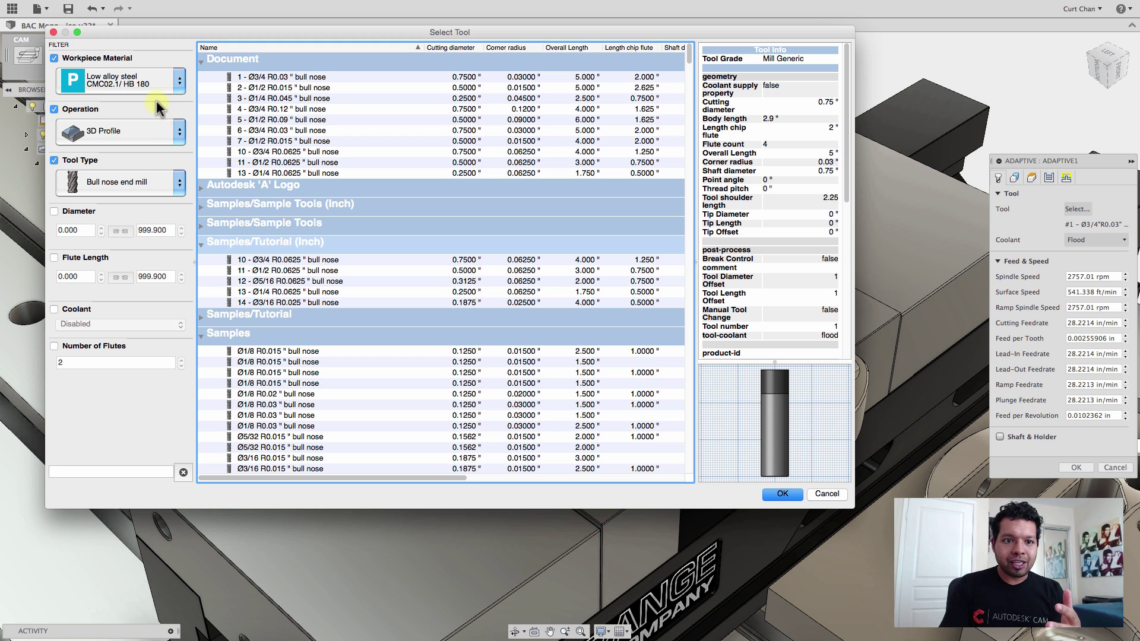
{"action": "left_click", "coordinate": [178, 84]}
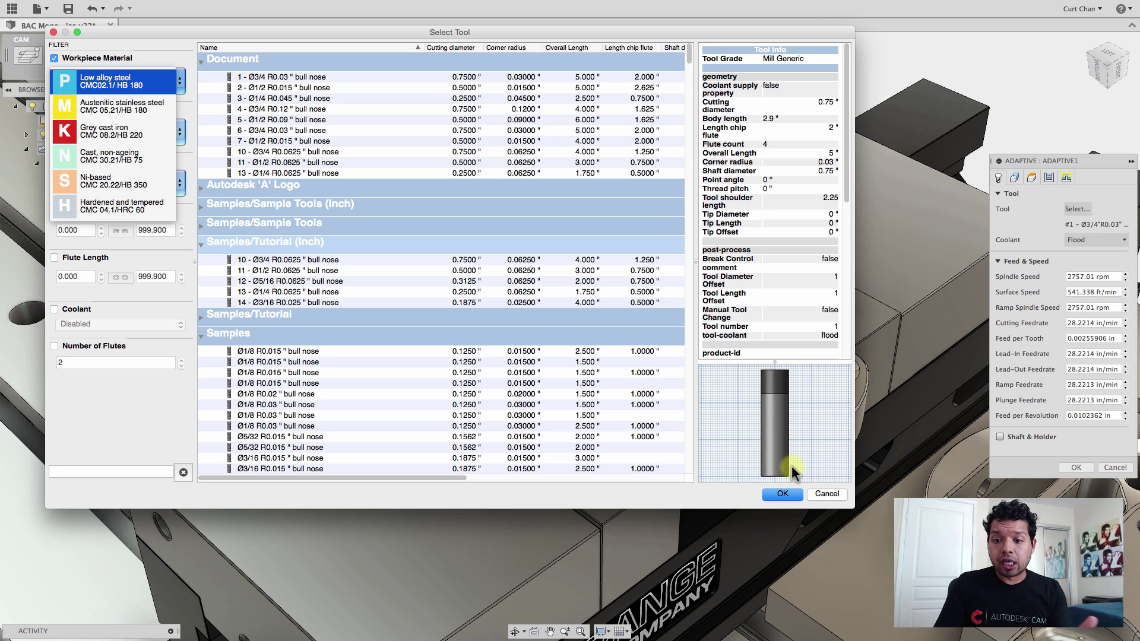
{"action": "left_click", "coordinate": [828, 495]}
Cancel the tool library and Adaptive1 edits, then zoom and pan to the second part on the vise
{"action": "left_click", "coordinate": [828, 495]}
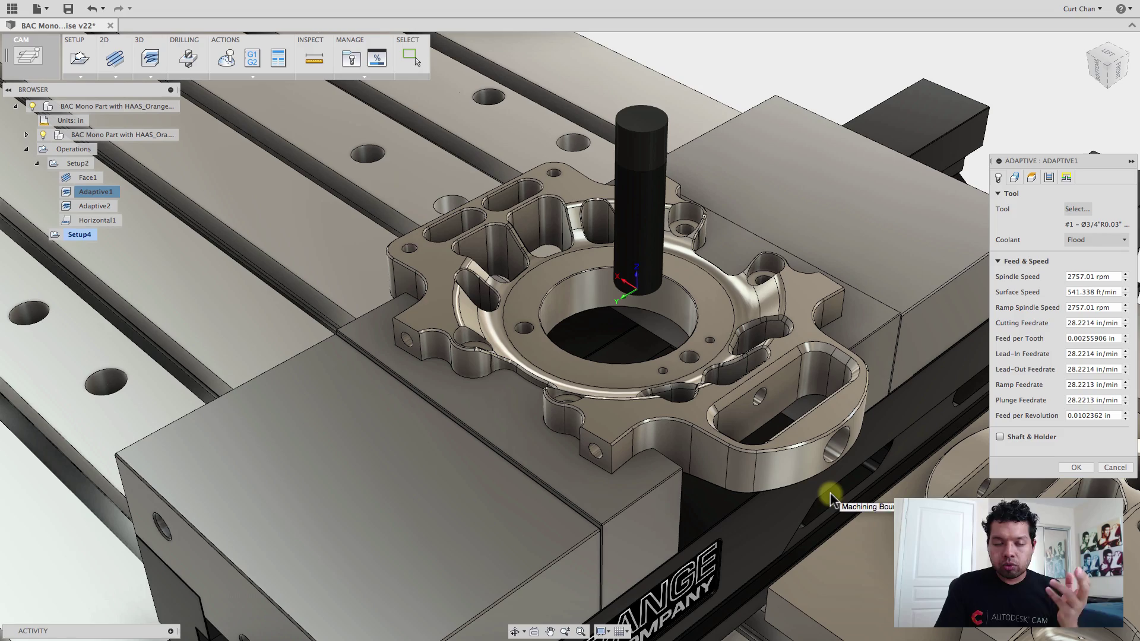
{"action": "left_click", "coordinate": [1114, 468]}
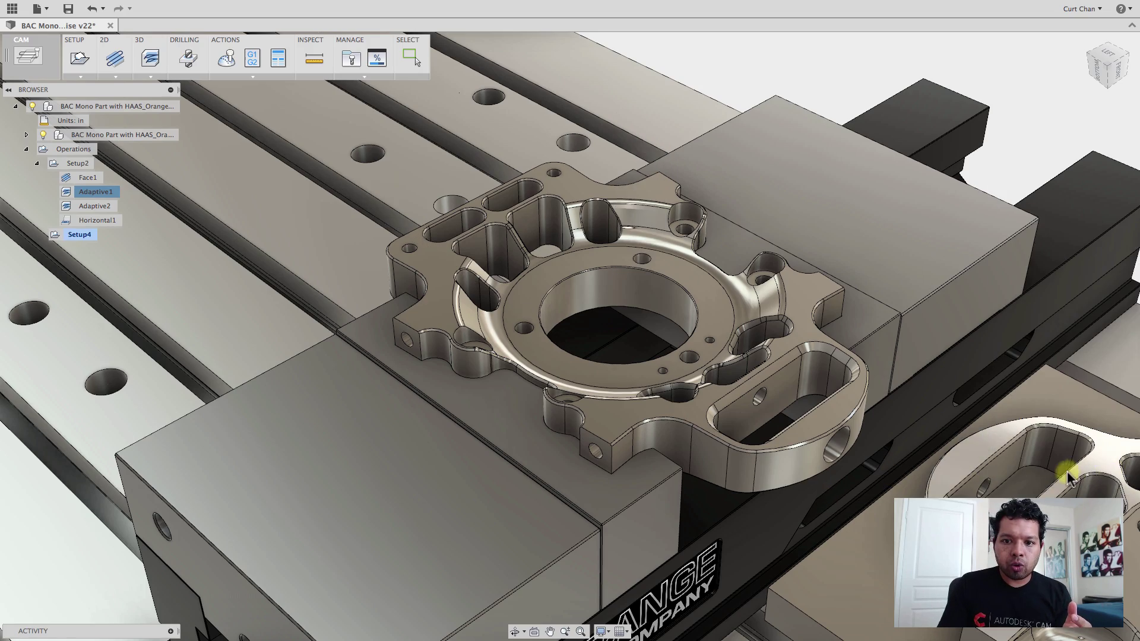
{"action": "scroll", "coordinate": [753, 490], "scroll_direction": "down", "scroll_amount": 4}
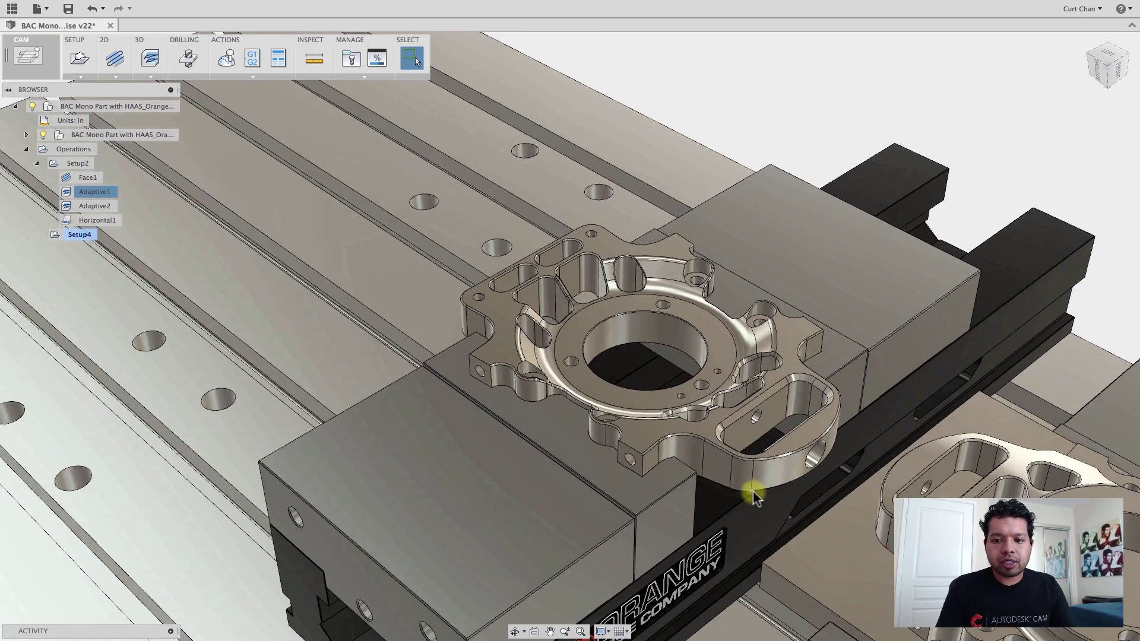
{"action": "scroll", "coordinate": [754, 490], "scroll_direction": "right", "scroll_amount": 10}
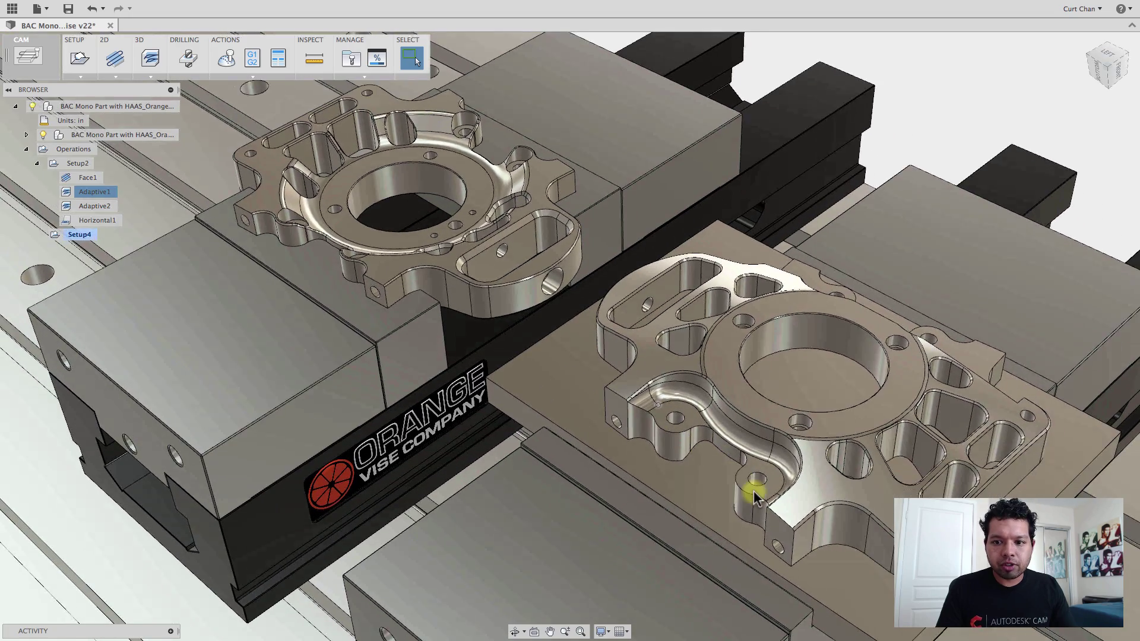
{"action": "scroll", "coordinate": [755, 495], "scroll_direction": "right", "scroll_amount": 1}
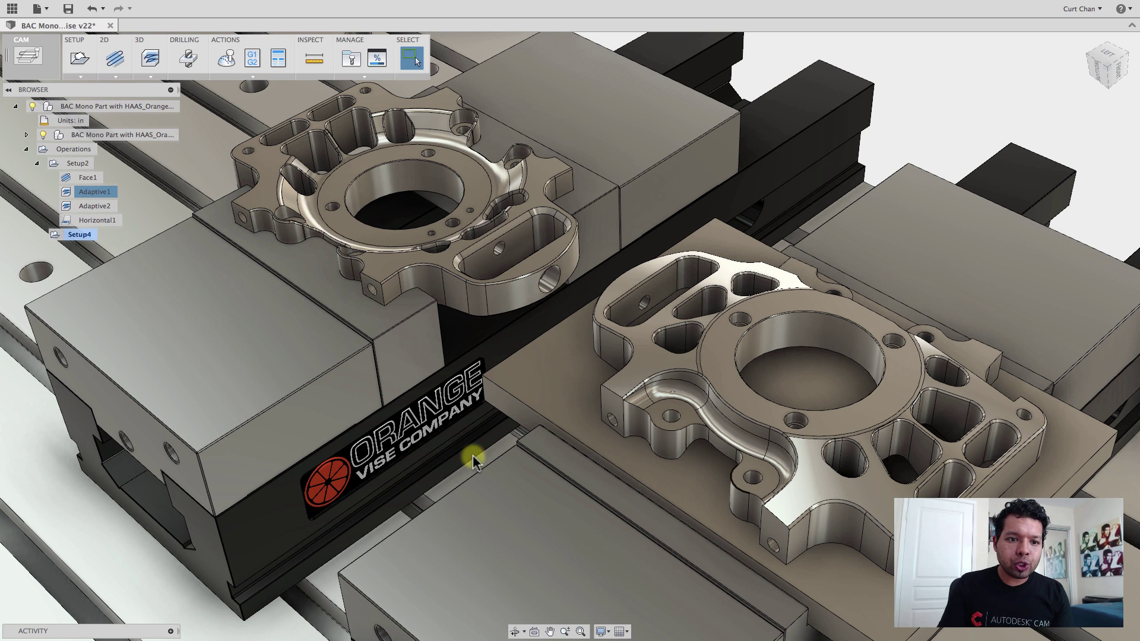
Compare the Adaptive1 and Adaptive2 toolpaths one at a time, ending with both operations selected
{"action": "left_click", "coordinate": [98, 206]}
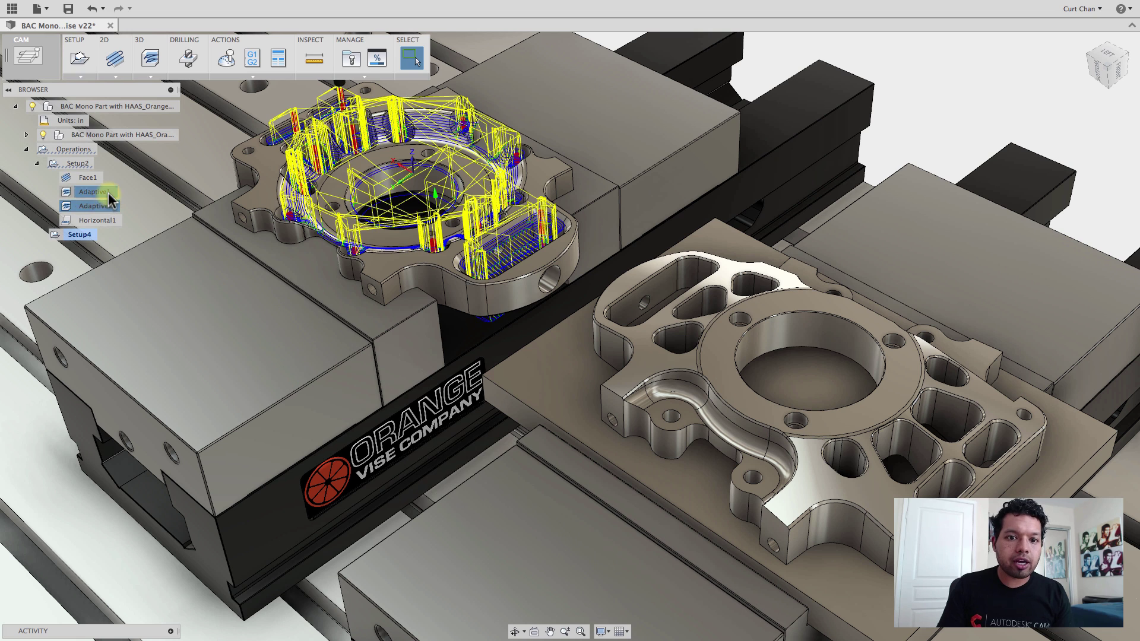
{"action": "left_click", "coordinate": [109, 193]}
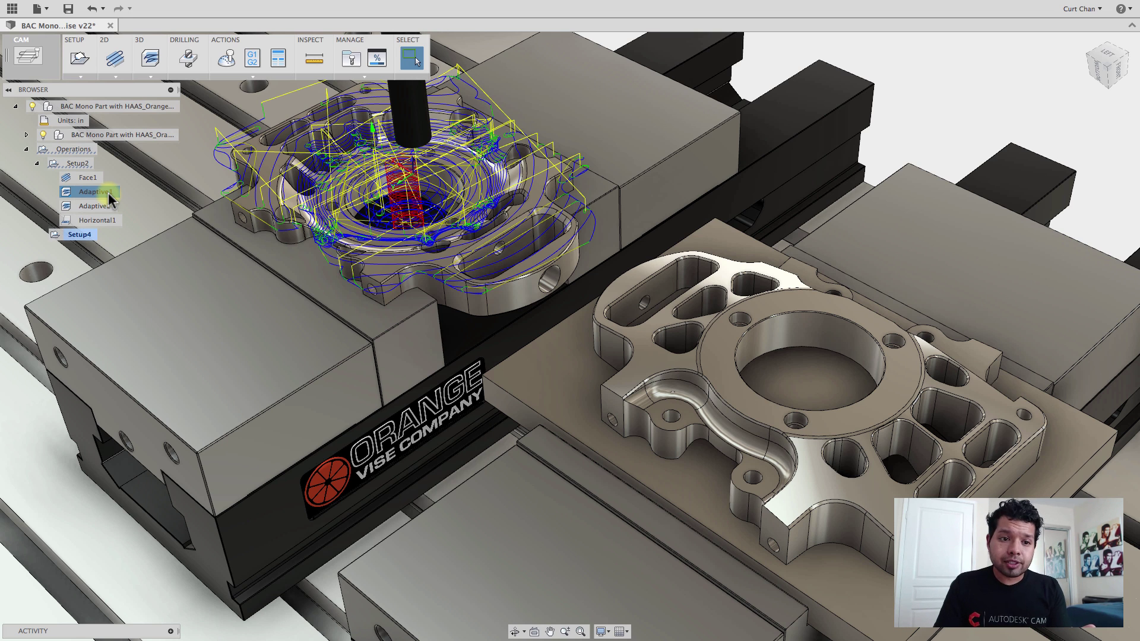
{"action": "left_click", "coordinate": [109, 194]}
{"action": "left_click", "coordinate": [100, 208], "text": "shift"}
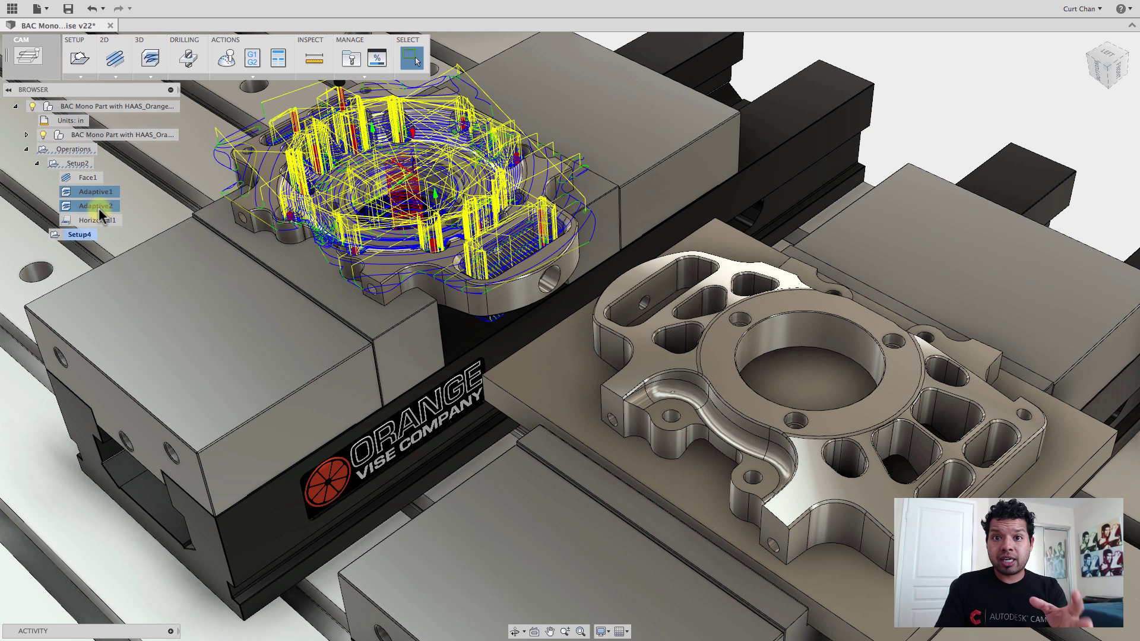
{"action": "left_click", "coordinate": [95, 192]}
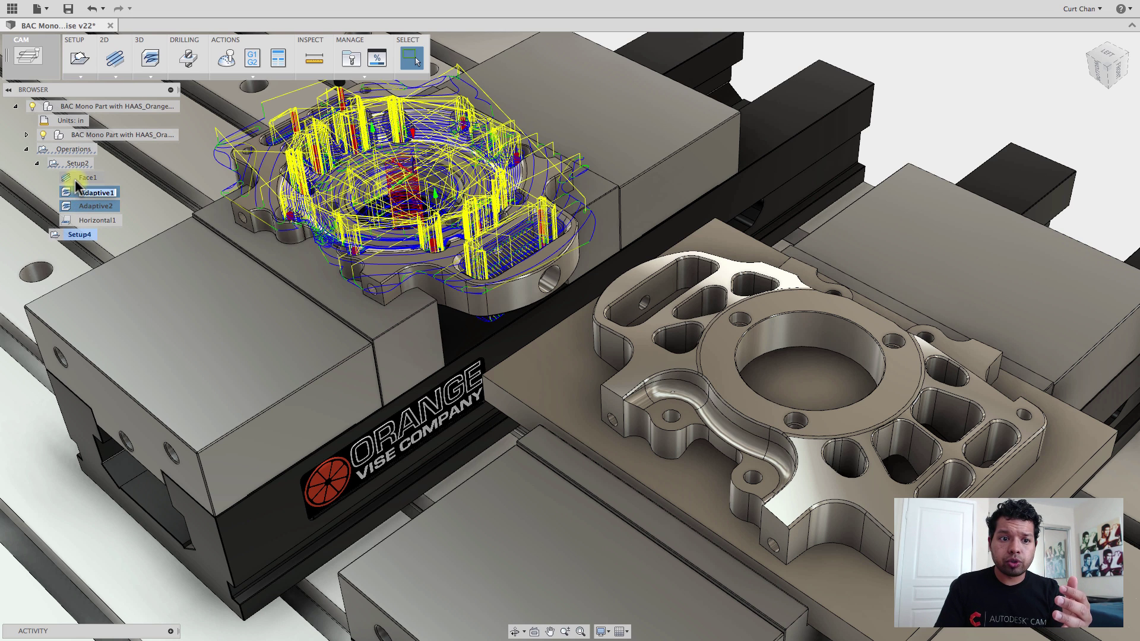
{"action": "left_click", "coordinate": [75, 190]}
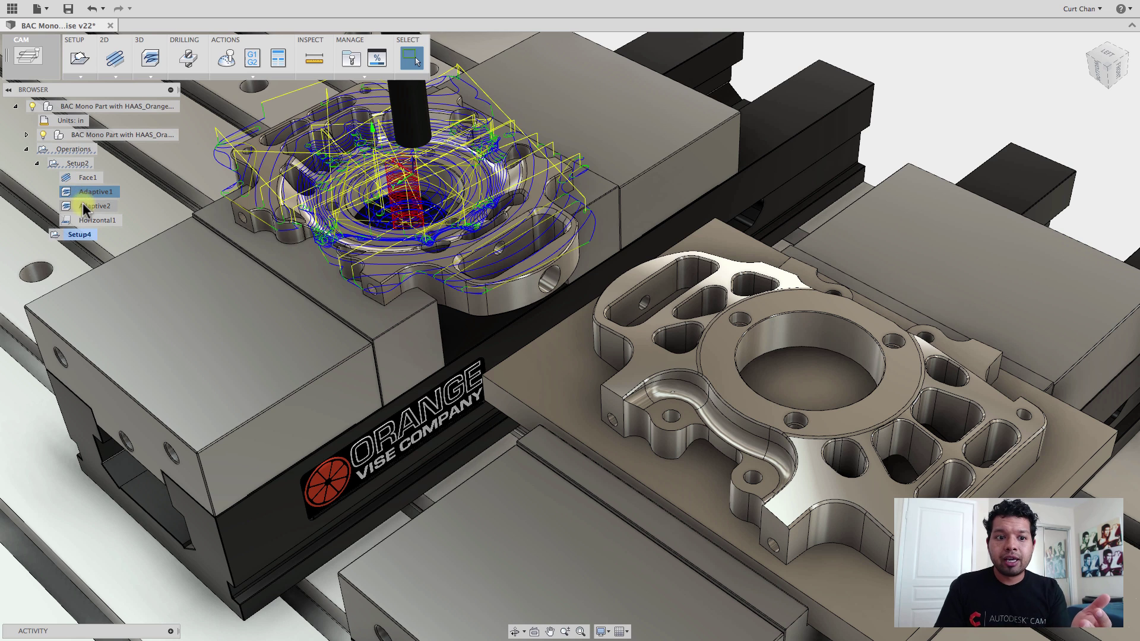
{"action": "left_click", "coordinate": [84, 206]}
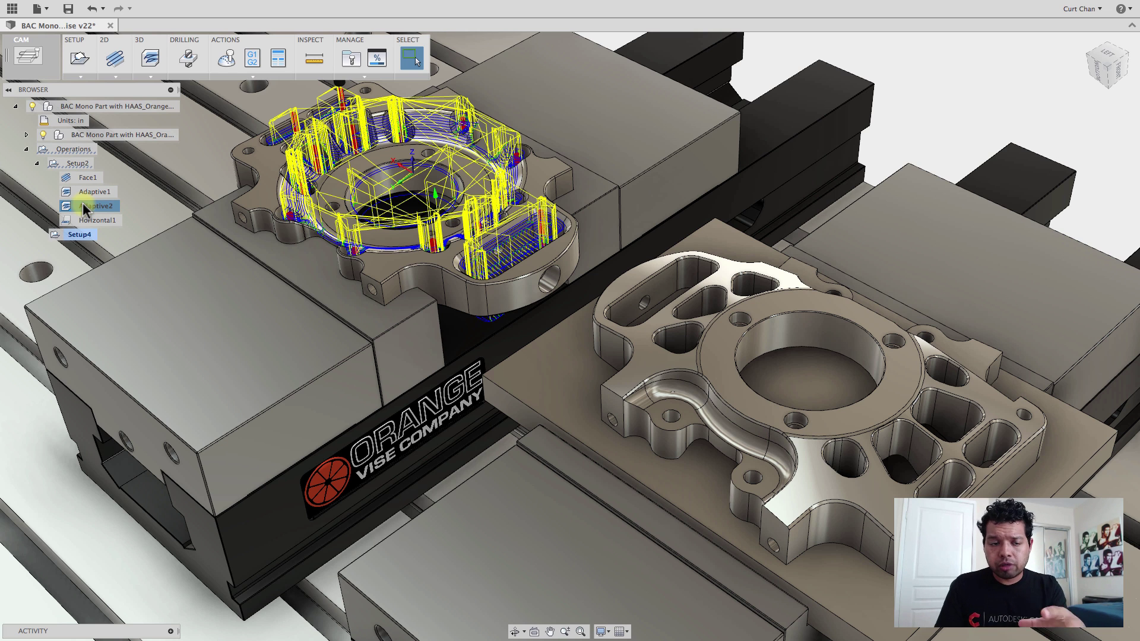
{"action": "left_click", "coordinate": [80, 192]}
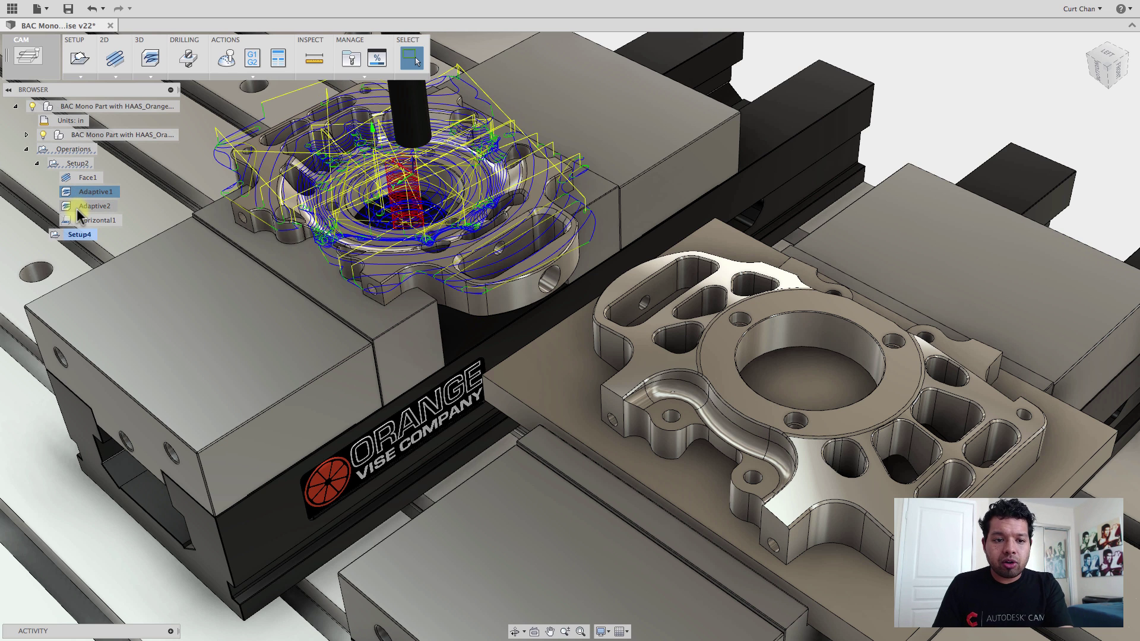
{"action": "left_click", "coordinate": [76, 209], "text": "shift"}
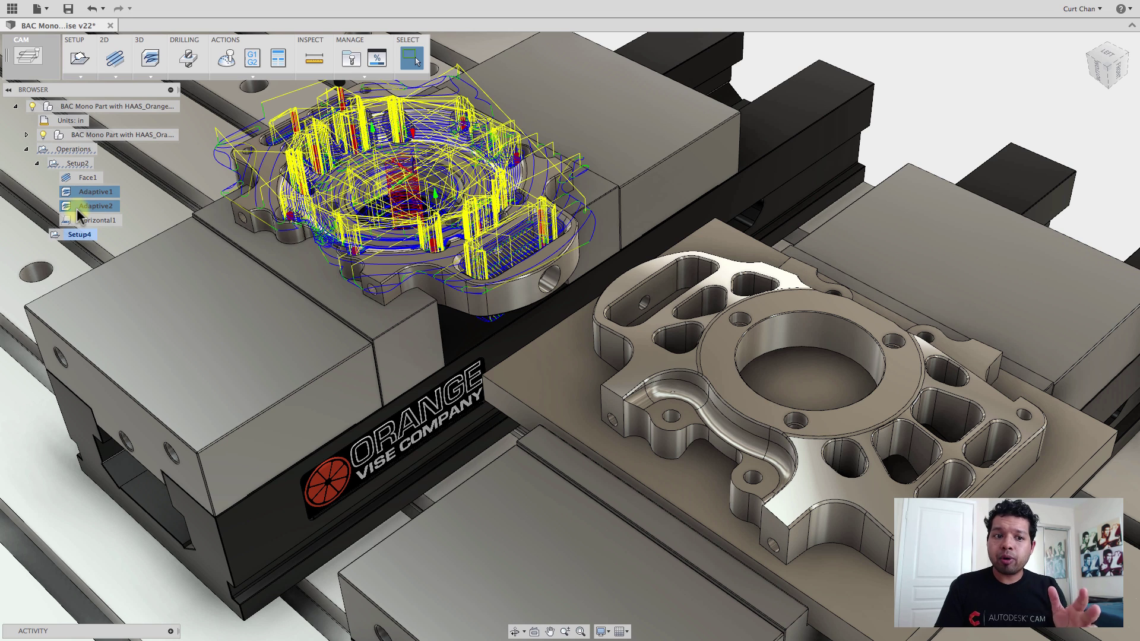
Save the selected Adaptive1 and Adaptive2 operations as a template named 'CAMv3'
{"action": "right_click", "coordinate": [76, 208]}
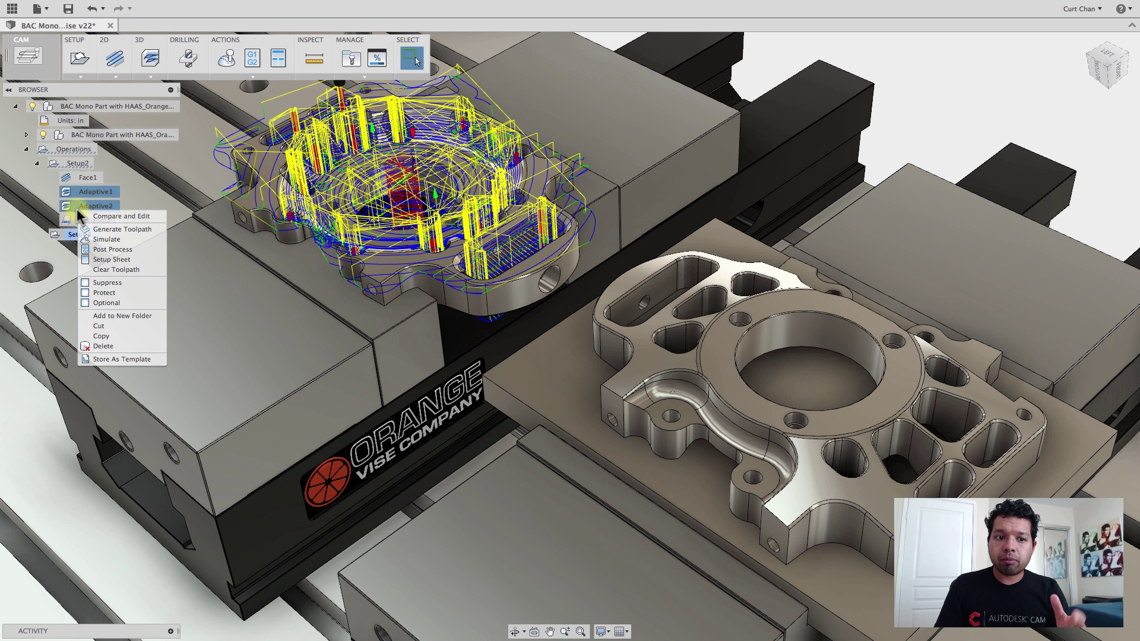
{"action": "left_click", "coordinate": [135, 359]}
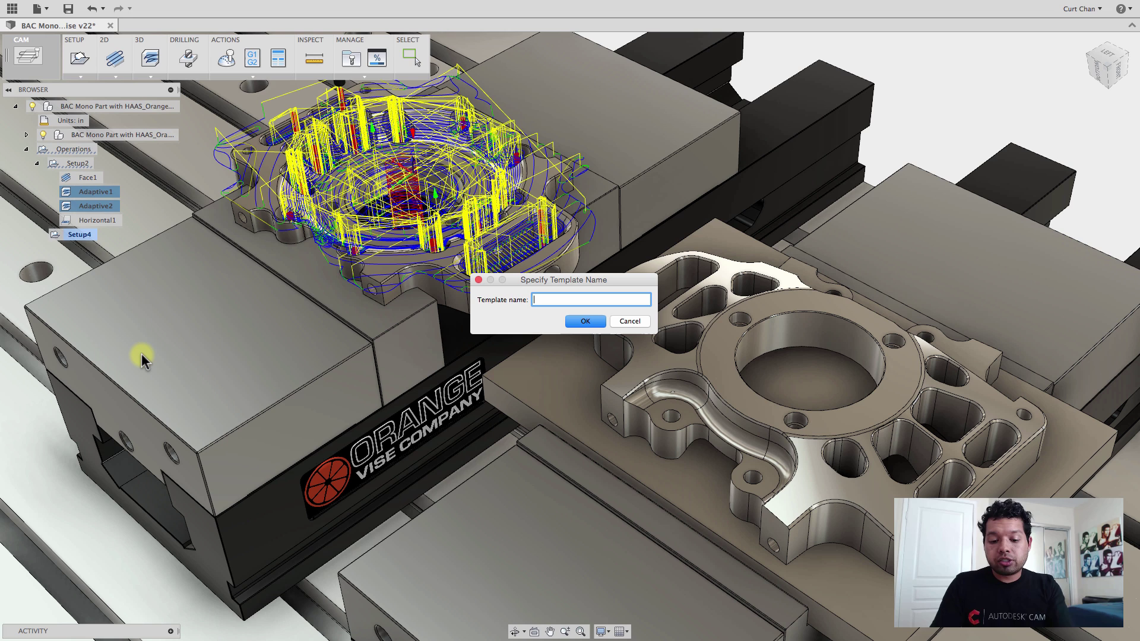
{"action": "type", "text": "CAMv"}
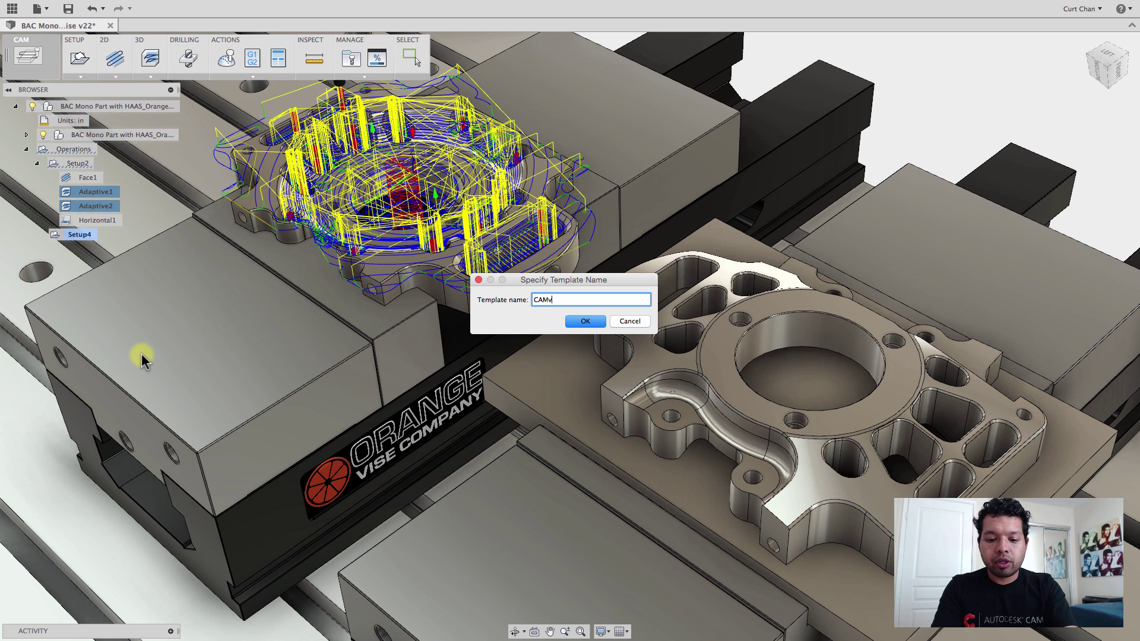
{"action": "type", "text": "3"}
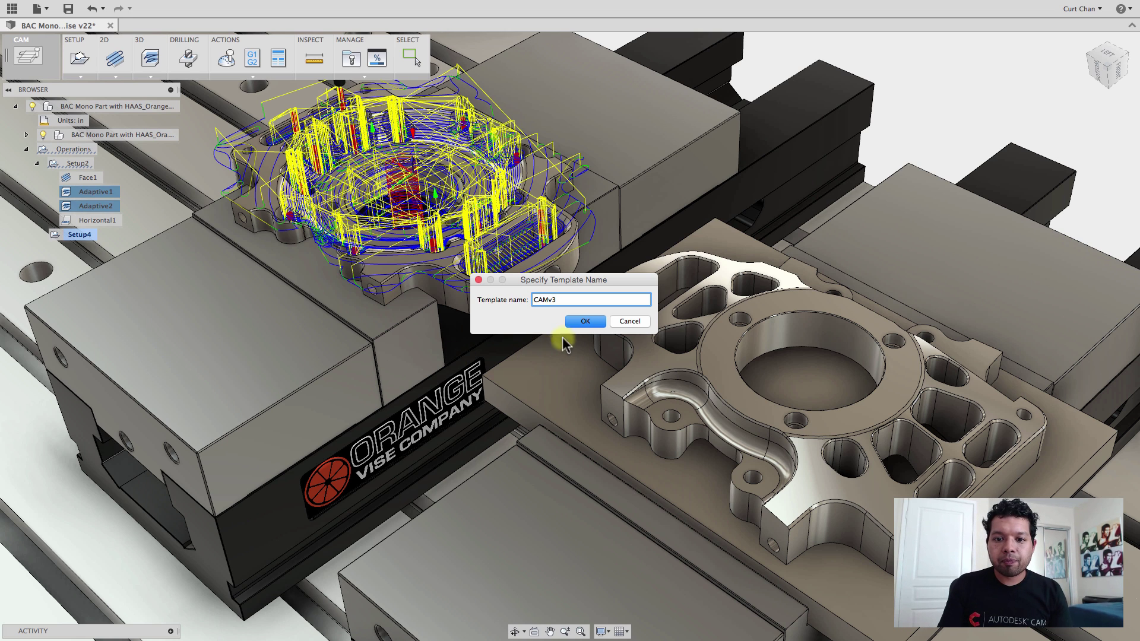
{"action": "left_click", "coordinate": [581, 322]}
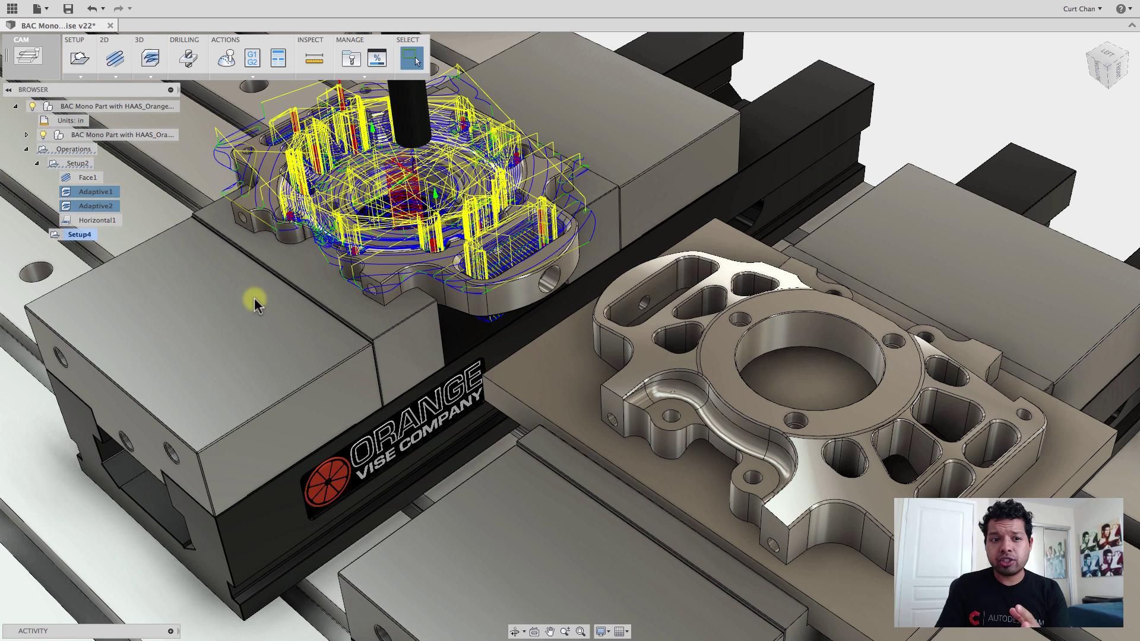
Create Setup4's operations from the CAMv3 template and start editing Adaptive1 (2)
{"action": "left_click", "coordinate": [85, 238]}
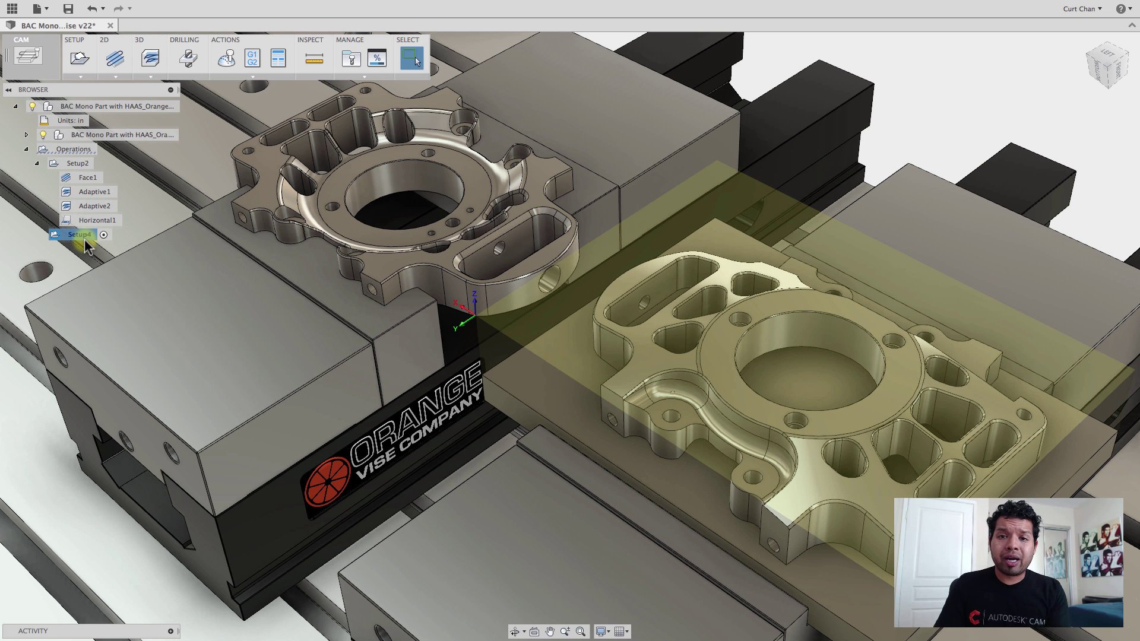
{"action": "right_click", "coordinate": [85, 238]}
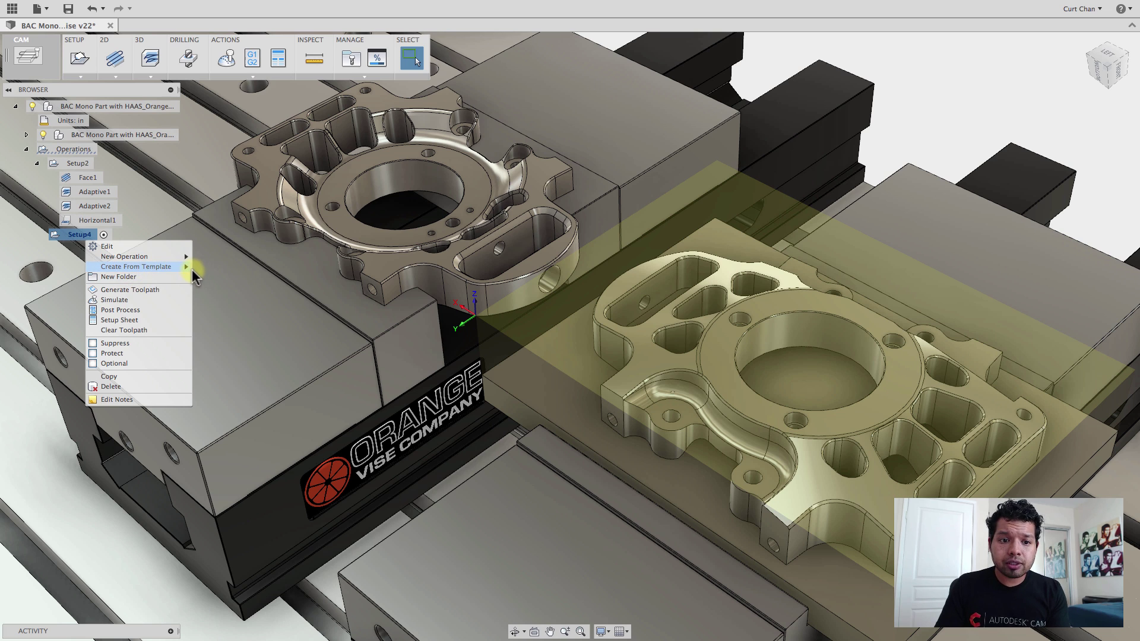
{"action": "left_click", "coordinate": [220, 288]}
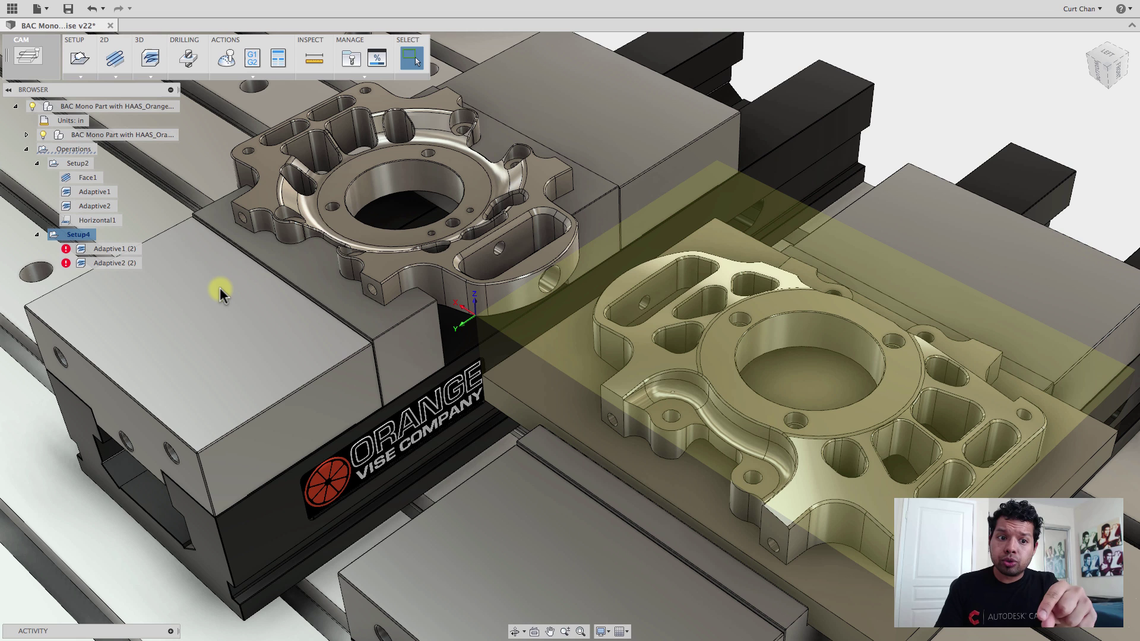
{"action": "right_click", "coordinate": [104, 257]}
{"action": "left_click", "coordinate": [117, 261]}
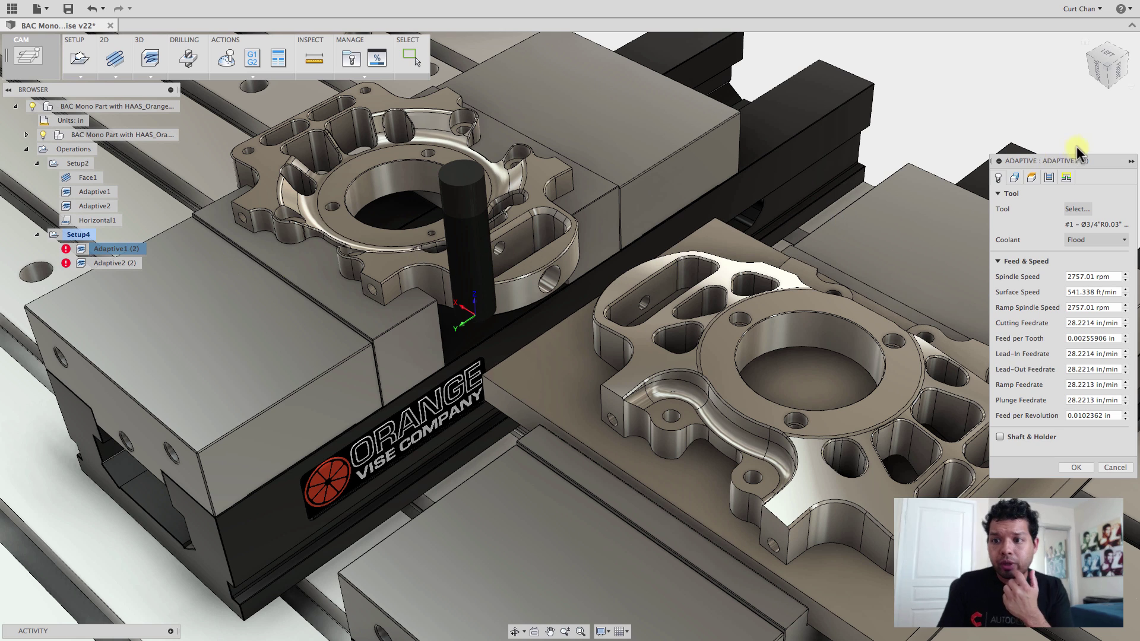
Accept Adaptive1 (2), then set Adaptive2 (2)'s machining boundary to the stock's bottom edge and accept
{"action": "left_click", "coordinate": [1016, 178]}
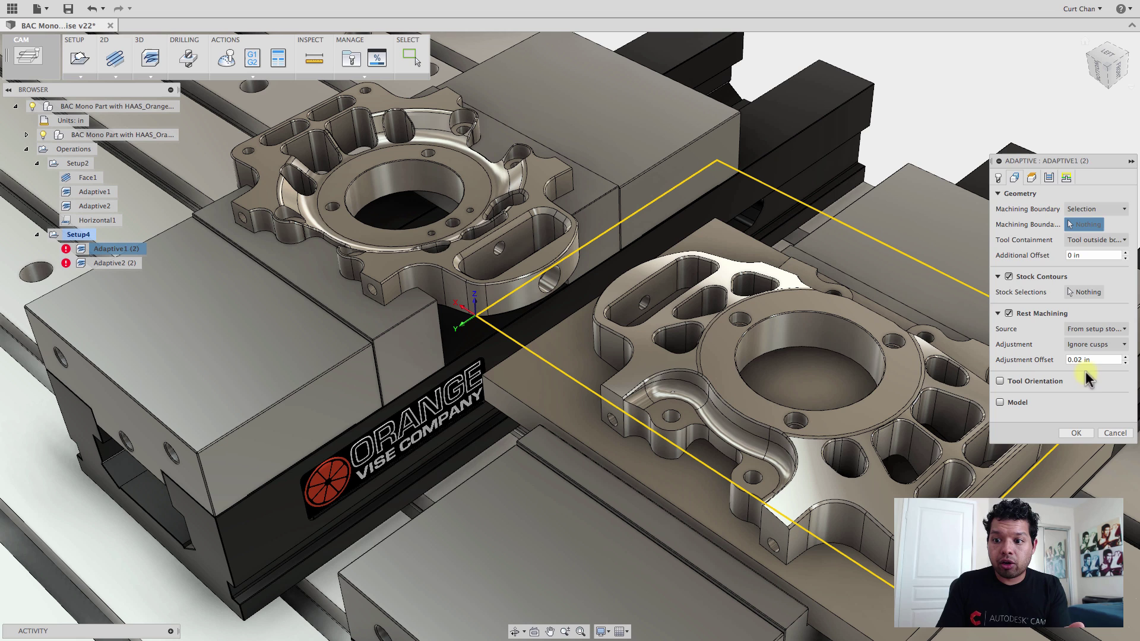
{"action": "left_click", "coordinate": [1076, 433]}
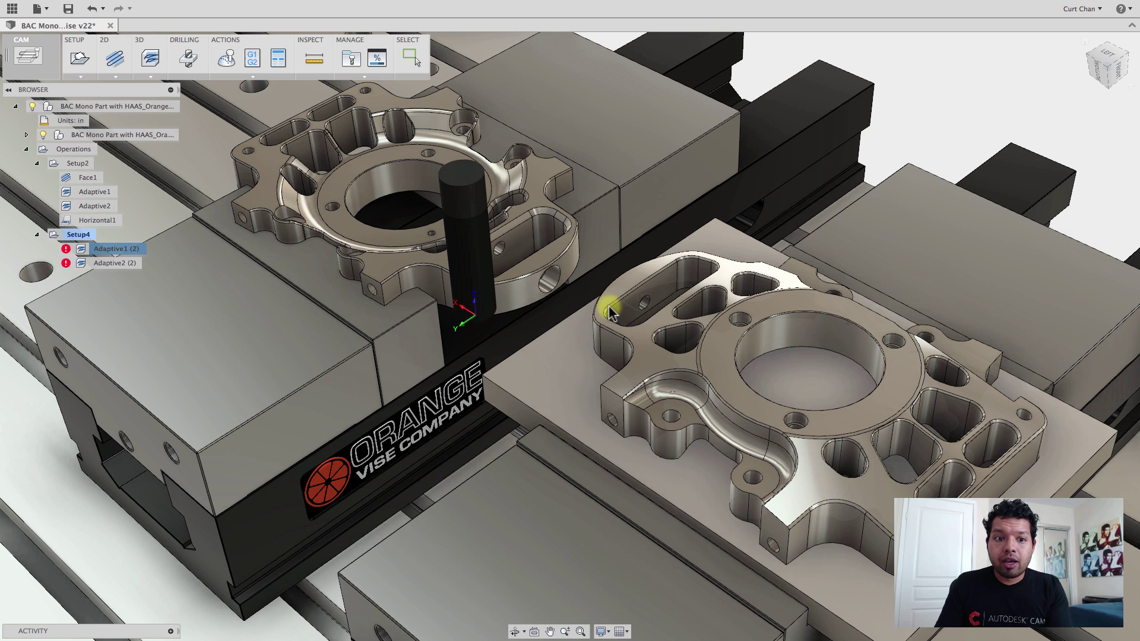
{"action": "left_click", "coordinate": [83, 263]}
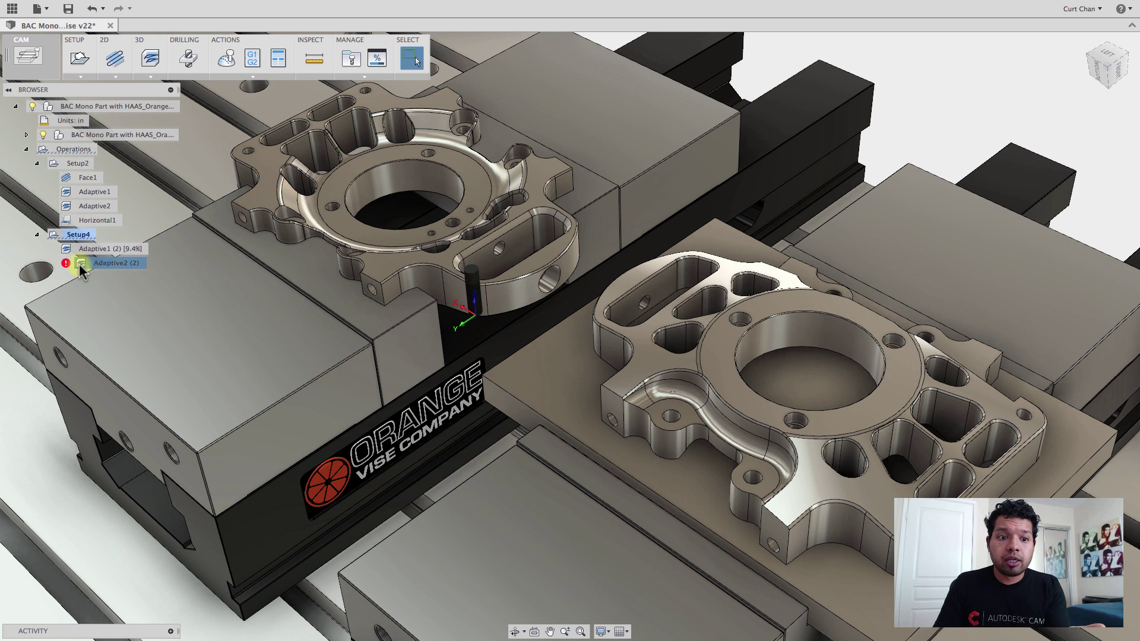
{"action": "right_click", "coordinate": [81, 265]}
{"action": "left_click", "coordinate": [84, 268]}
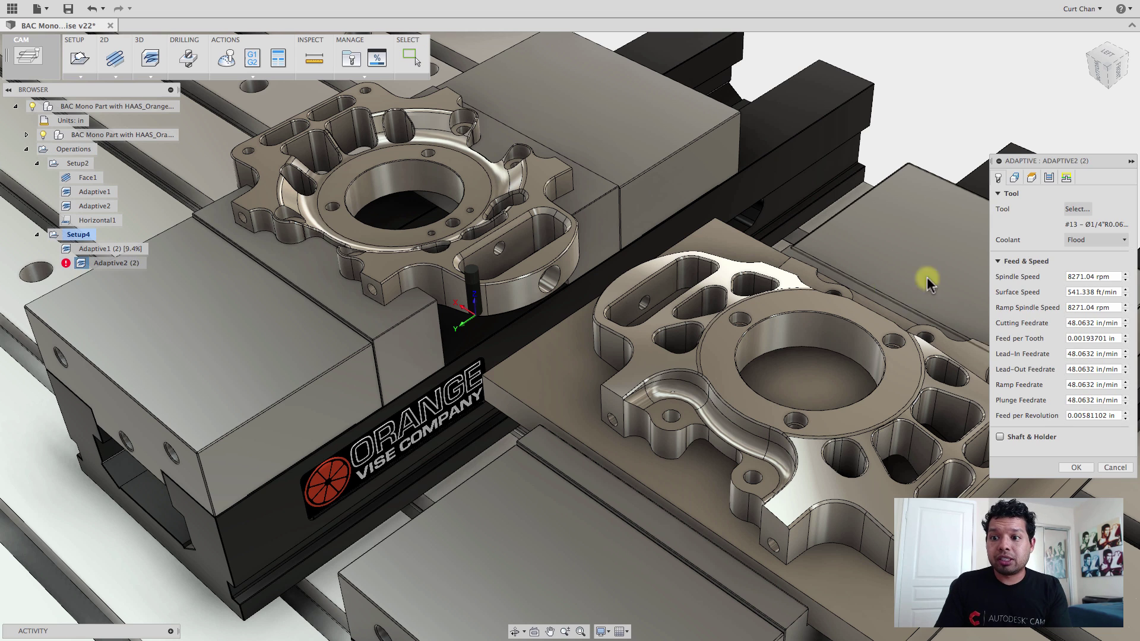
{"action": "left_click", "coordinate": [1015, 178]}
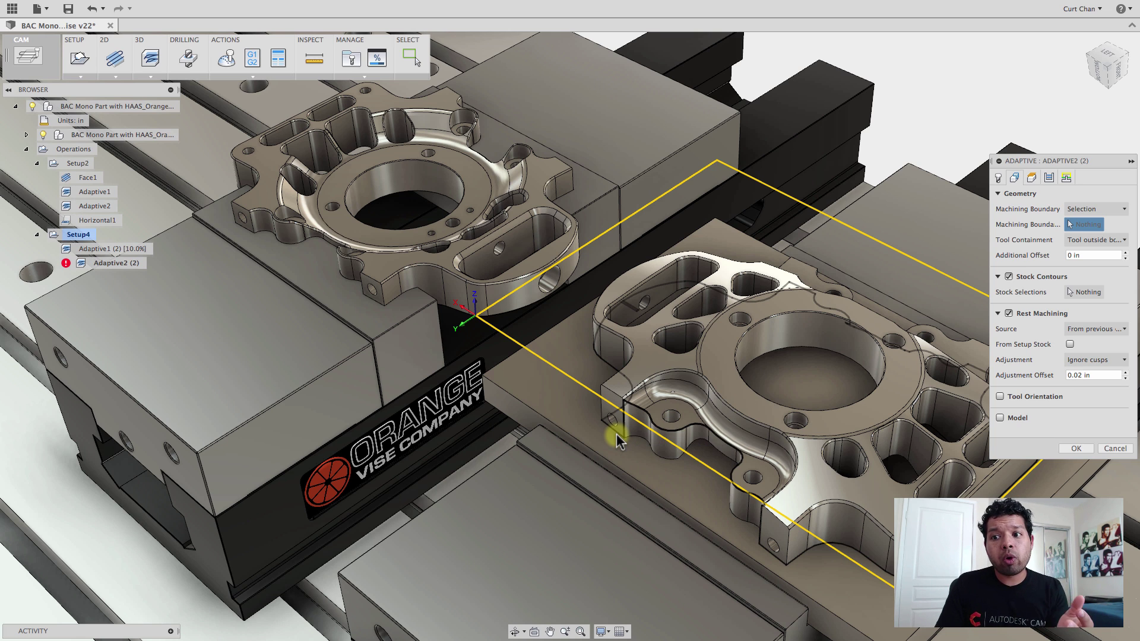
{"action": "left_click", "coordinate": [577, 445]}
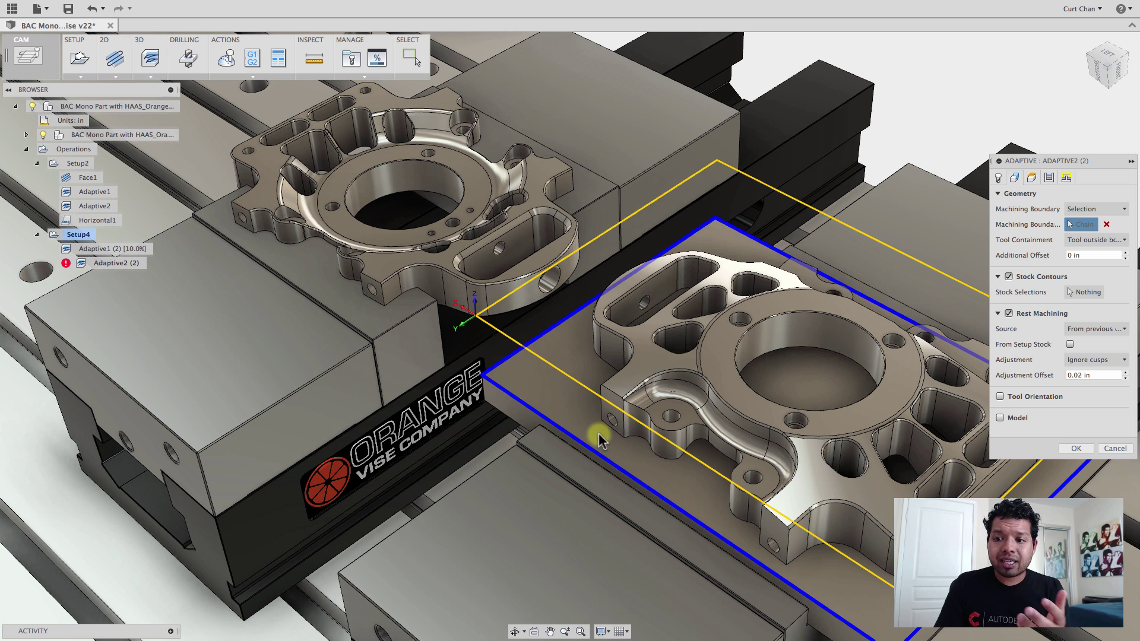
{"action": "left_click", "coordinate": [1080, 449]}
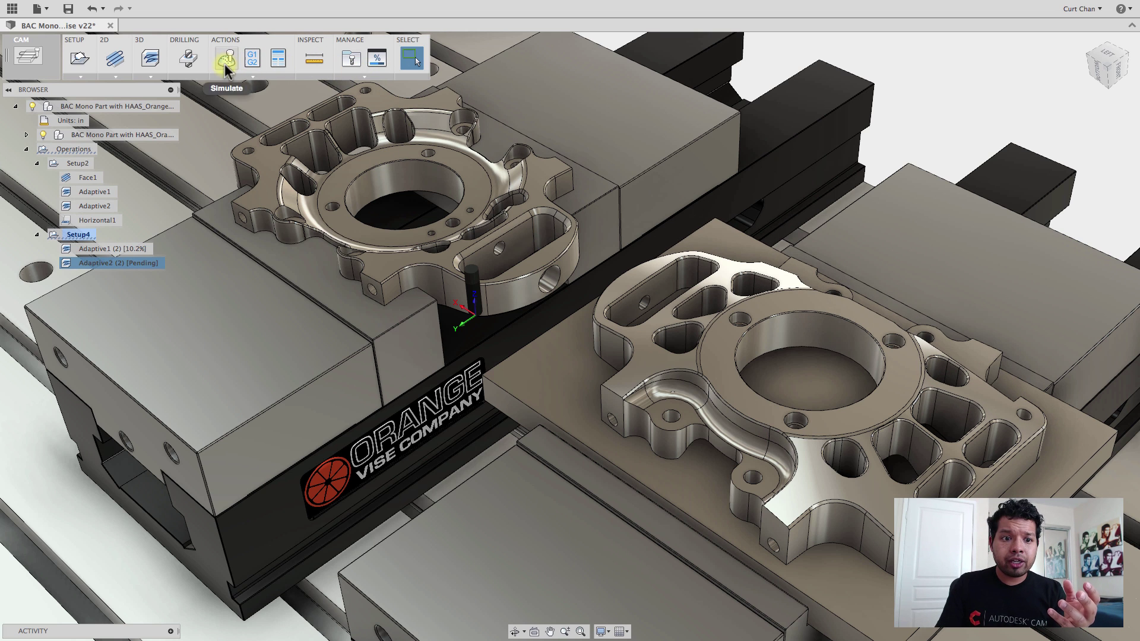
Open Setup2's Post Process dialog and browse the generic post processor list and post sources
{"action": "left_click", "coordinate": [86, 162]}
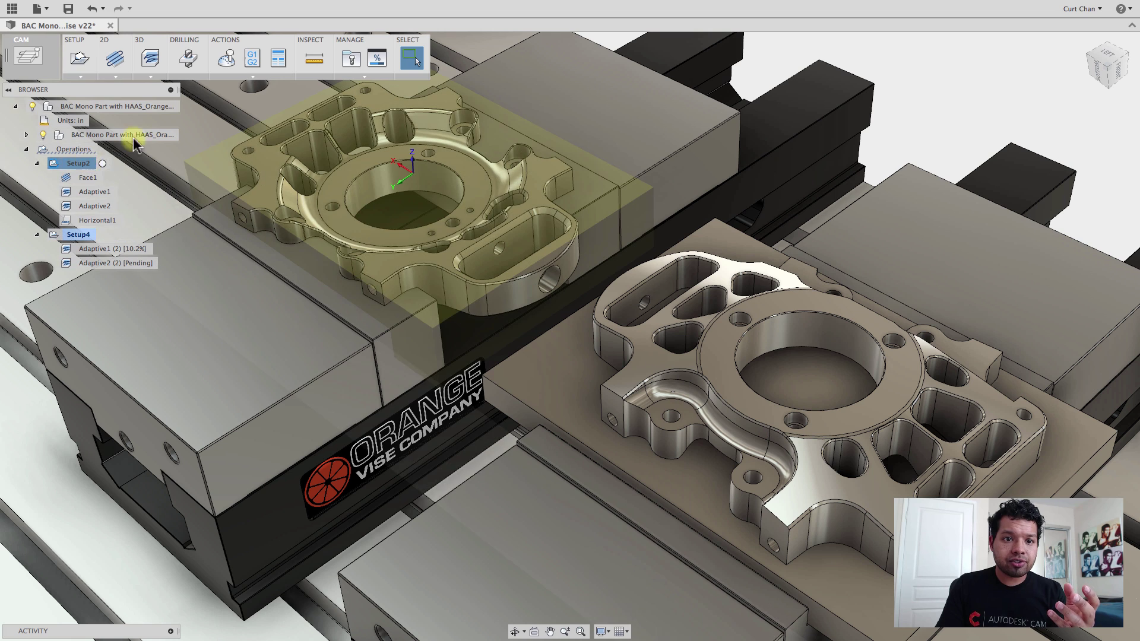
{"action": "left_click", "coordinate": [252, 64]}
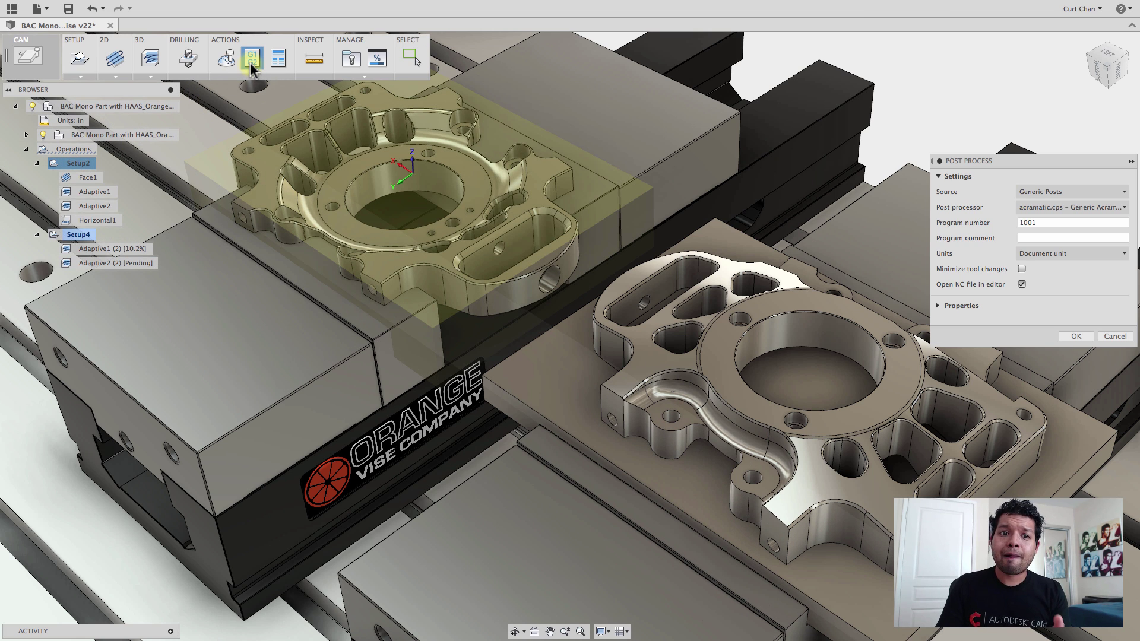
{"action": "left_click", "coordinate": [1044, 205]}
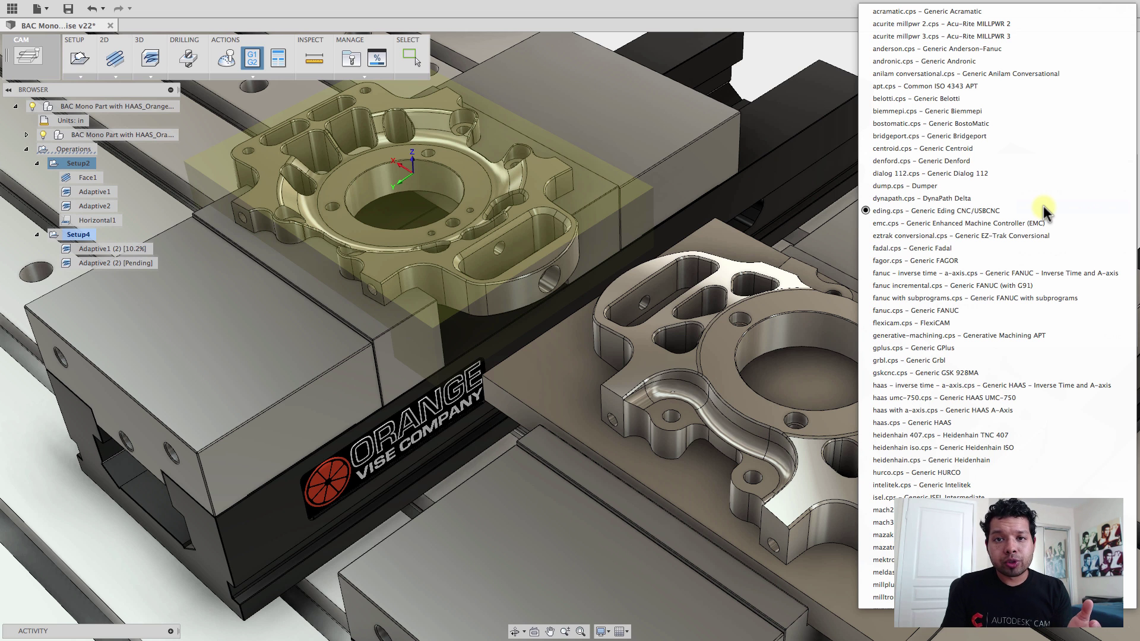
{"action": "left_click", "coordinate": [951, 212]}
{"action": "left_click", "coordinate": [1068, 190]}
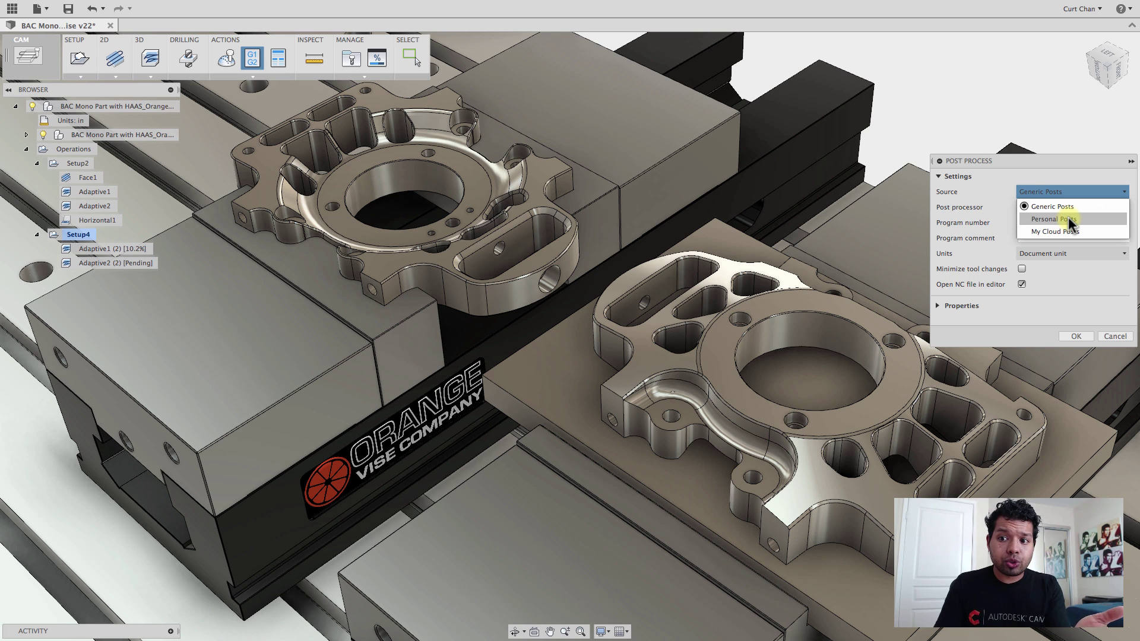
Try the Personal Posts source, find no posts listed, then switch the source to My Cloud Posts
{"action": "left_click", "coordinate": [1068, 218]}
{"action": "left_click", "coordinate": [1071, 209]}
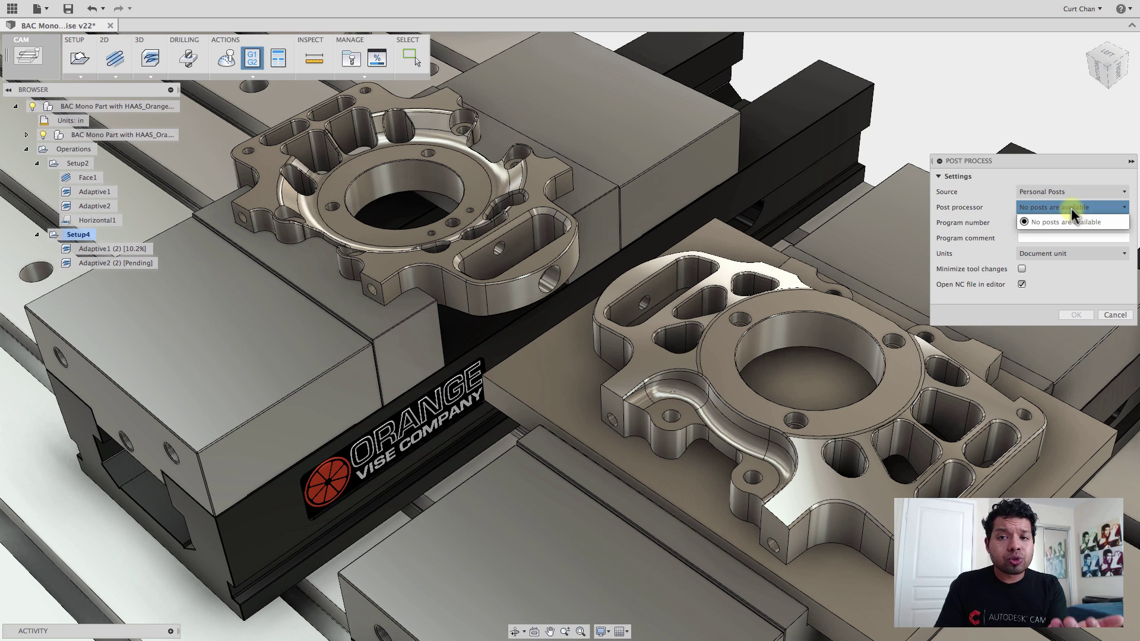
{"action": "left_click", "coordinate": [1072, 192]}
{"action": "left_click", "coordinate": [1074, 220]}
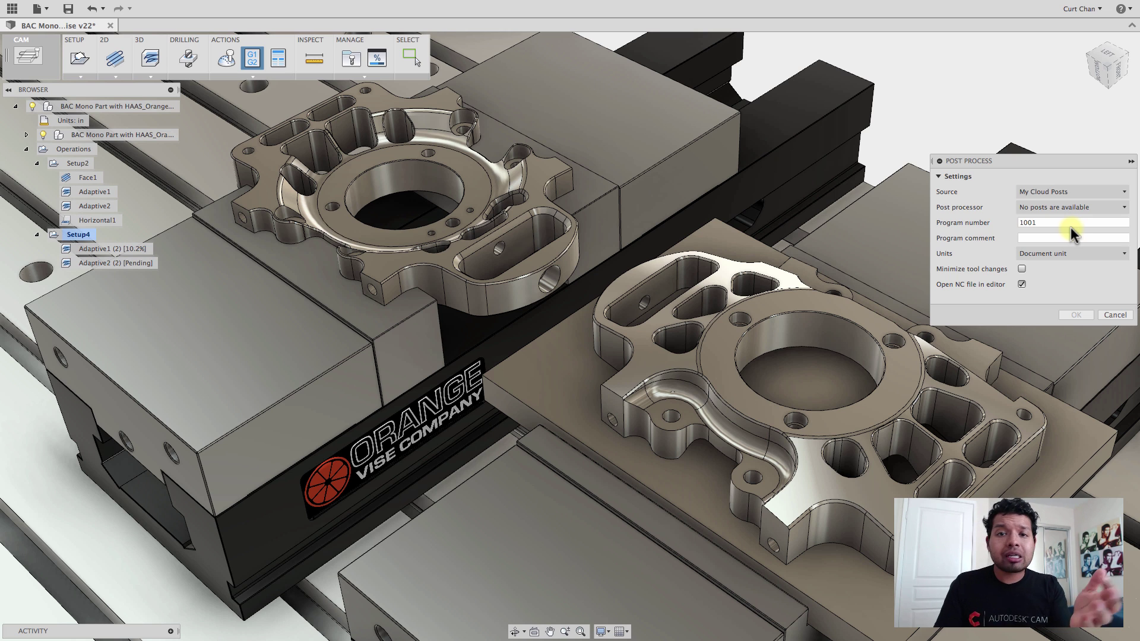
{"action": "left_click", "coordinate": [1071, 225]}
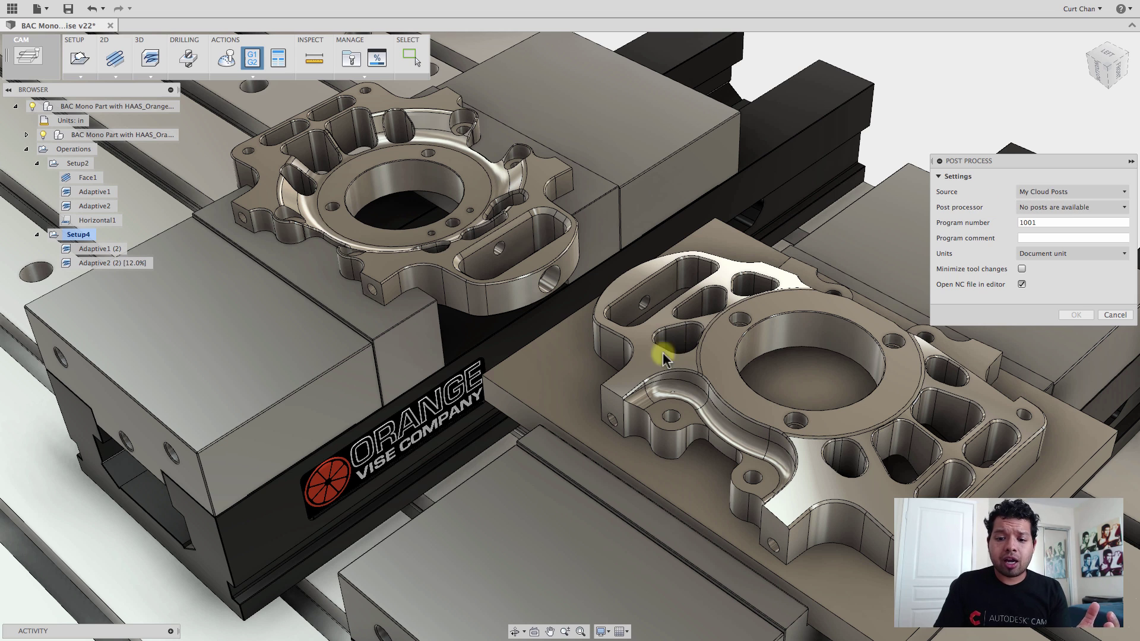
{"action": "mouse_move", "coordinate": [535, 639]}
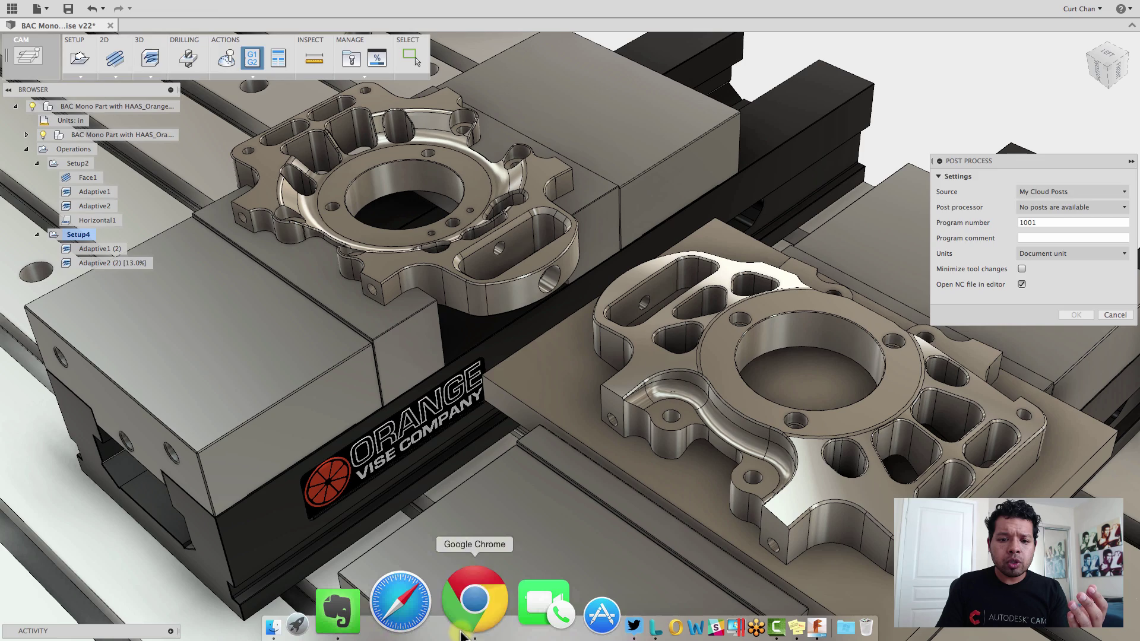
Go from the A360 CAMTools folder in Chrome to the Autodesk CAM Partners page
{"action": "left_click", "coordinate": [461, 634]}
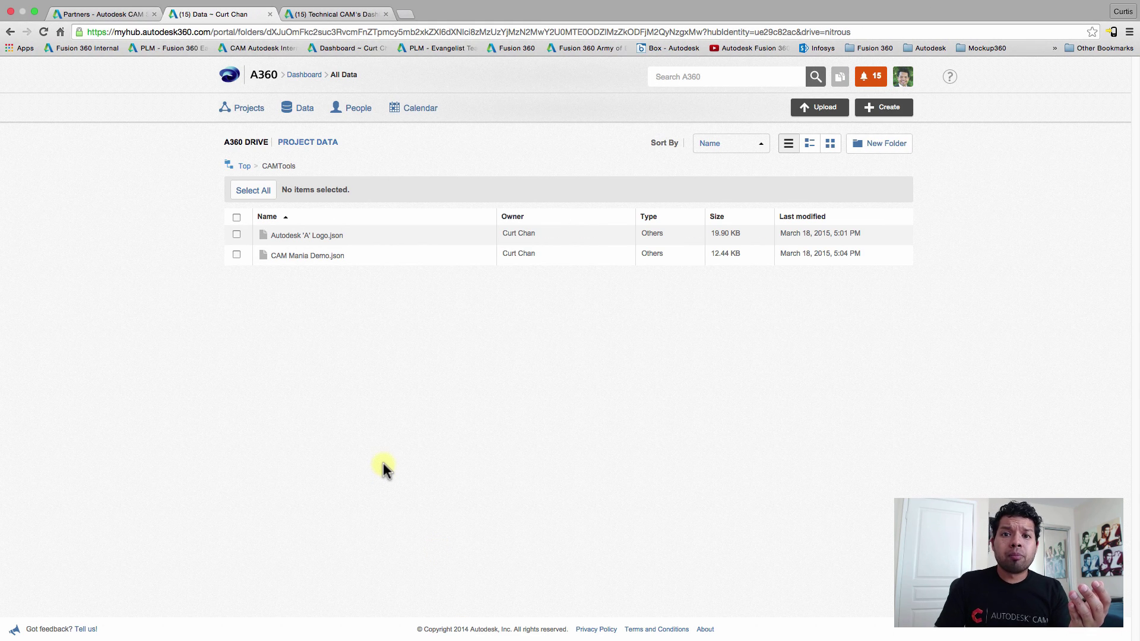
{"action": "left_click", "coordinate": [142, 15]}
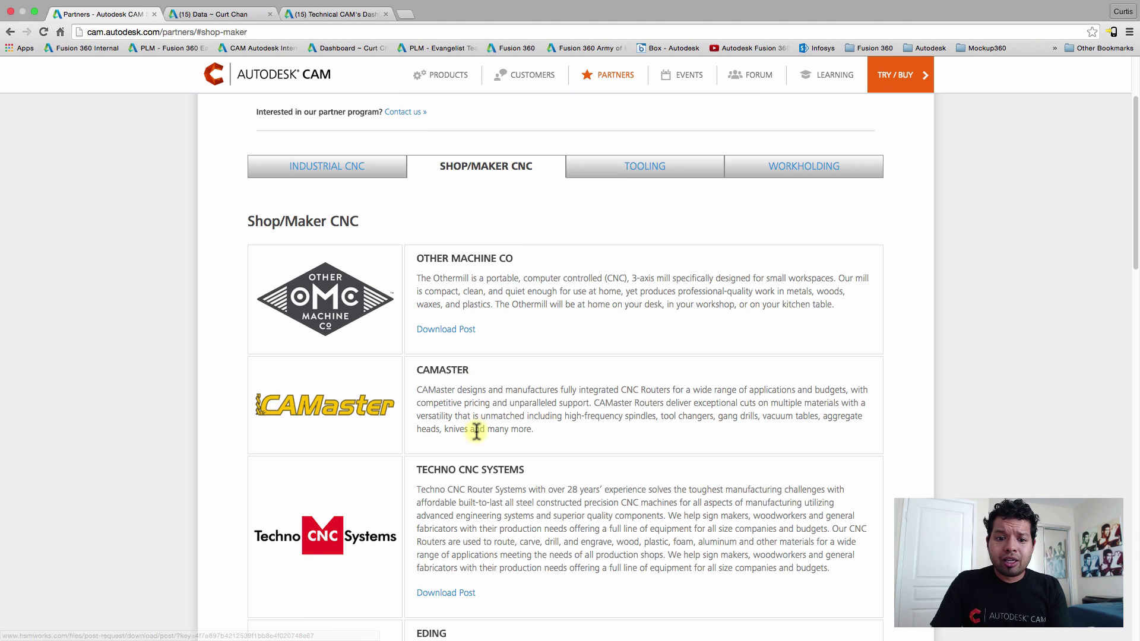
Scroll the Shop/Maker CNC partners list down to the Eding, Pocket NC and MyDIYCNC post downloads
{"action": "scroll", "coordinate": [475, 430], "scroll_direction": "down", "scroll_amount": 5}
{"action": "scroll", "coordinate": [476, 433], "scroll_direction": "down", "scroll_amount": 5}
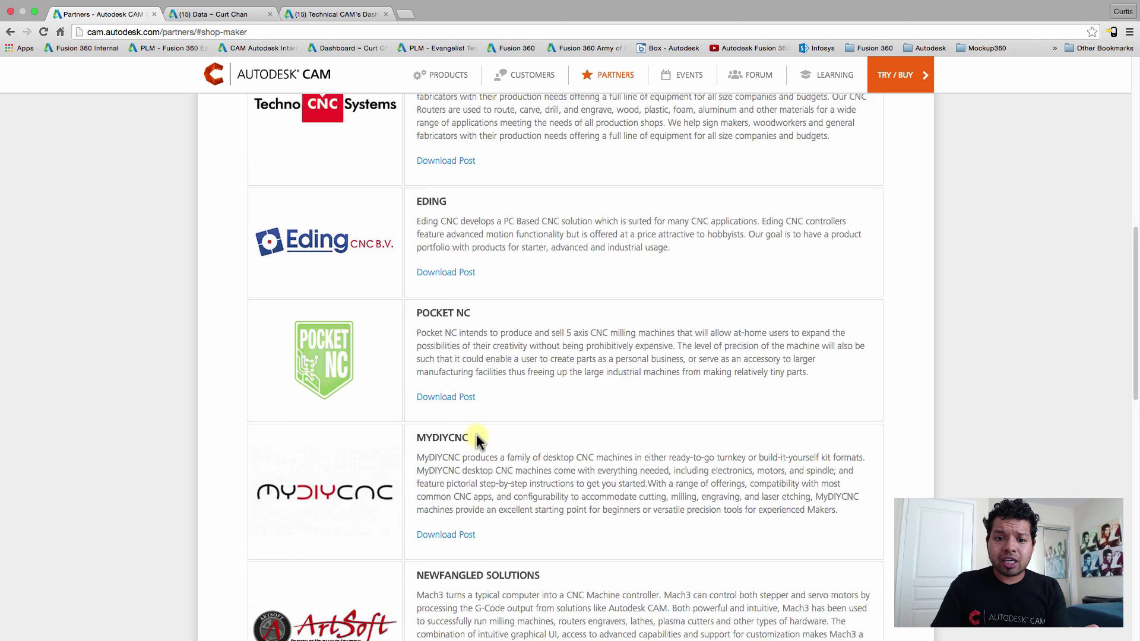